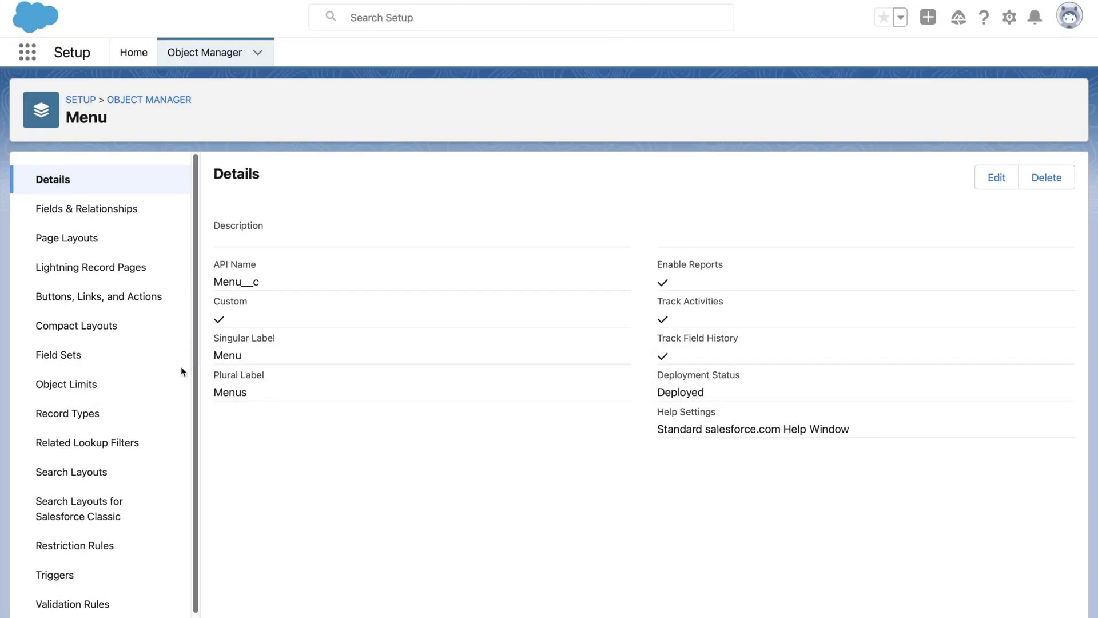
Review the Menu object's limits, highlighting the 500 custom fields limit
left_click(80, 385)
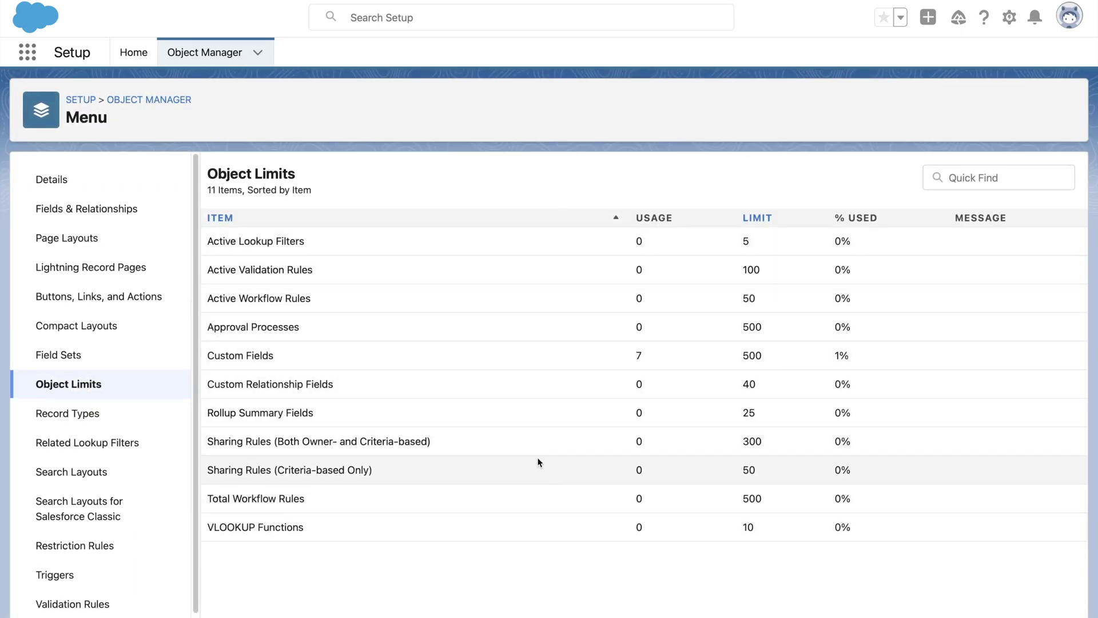
double_click(747, 355)
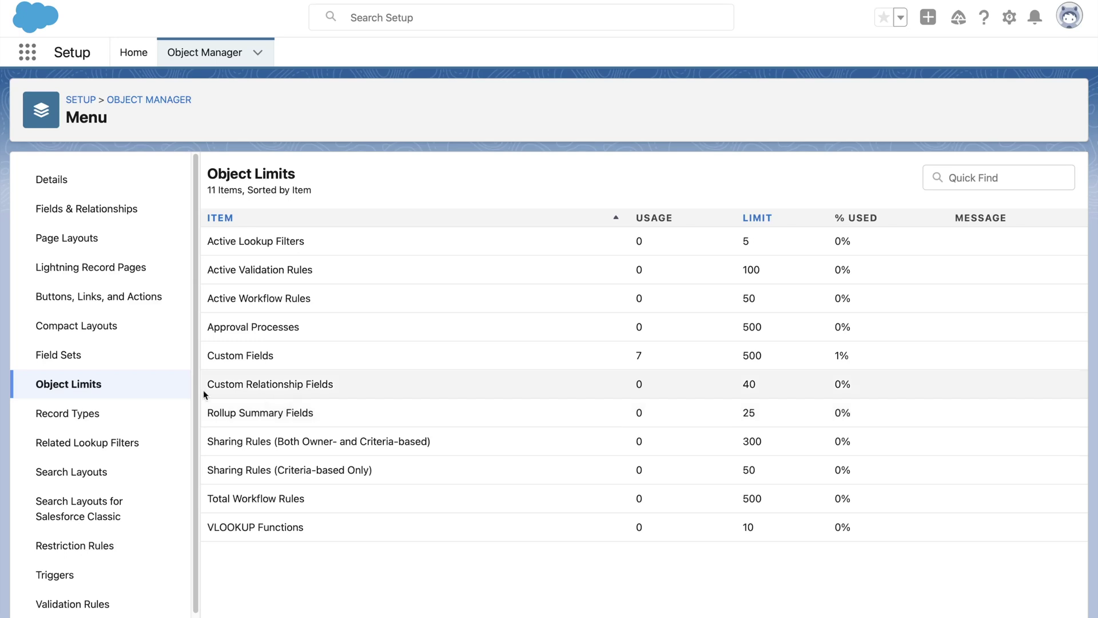
Create Menu field set 'Quick Update', described as used in the record page for Today's special updates
left_click(100, 358)
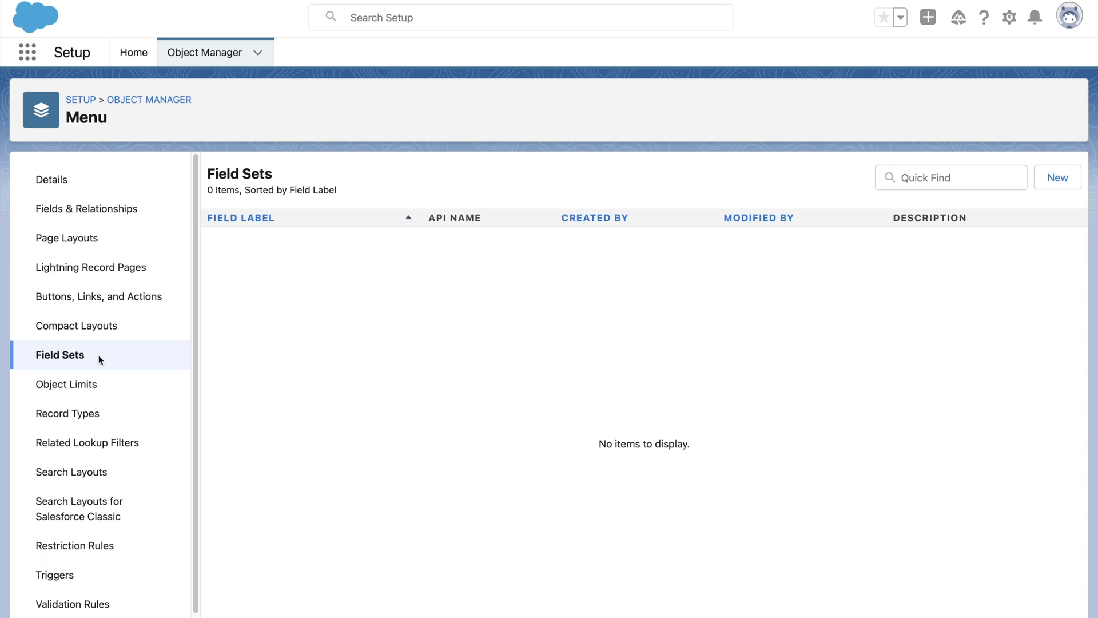
left_click(1057, 184)
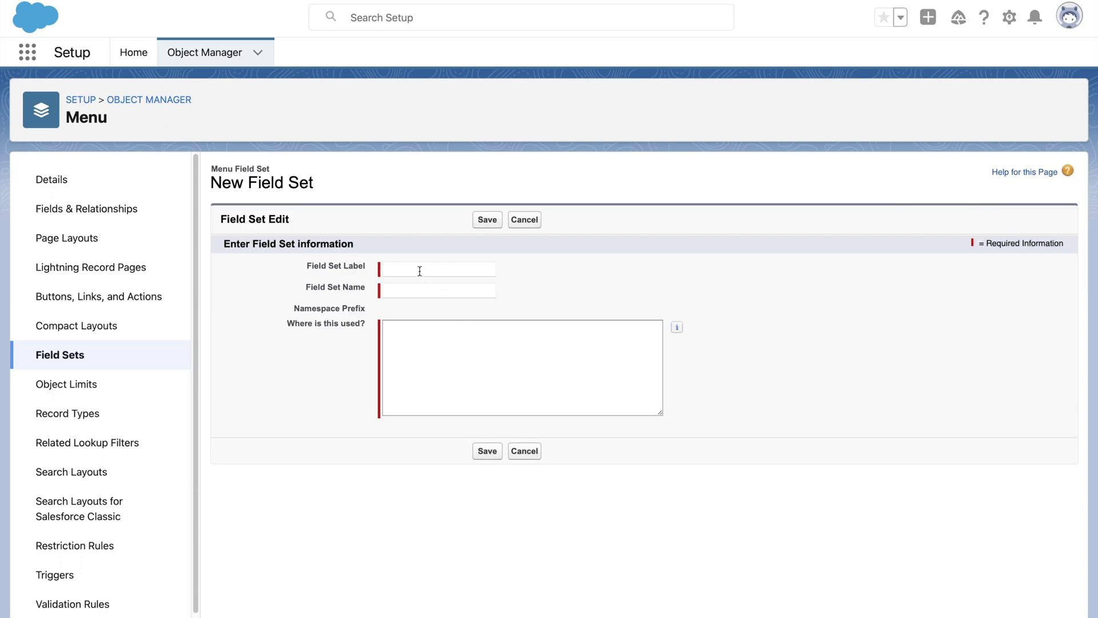
left_click(410, 266)
type("Qu")
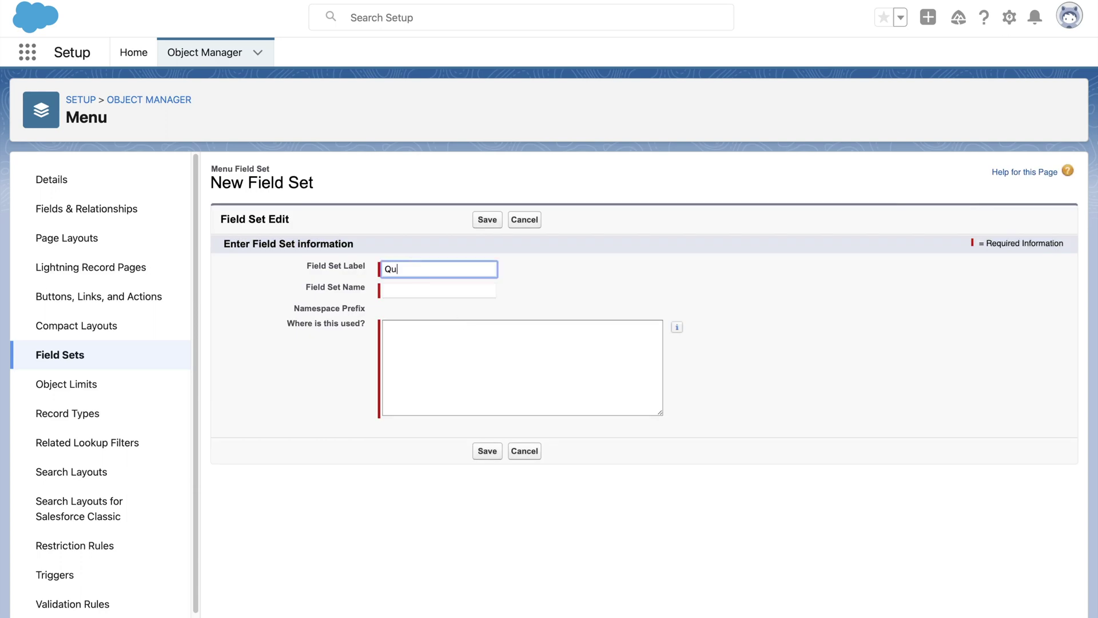
type("ick Update")
left_click(578, 274)
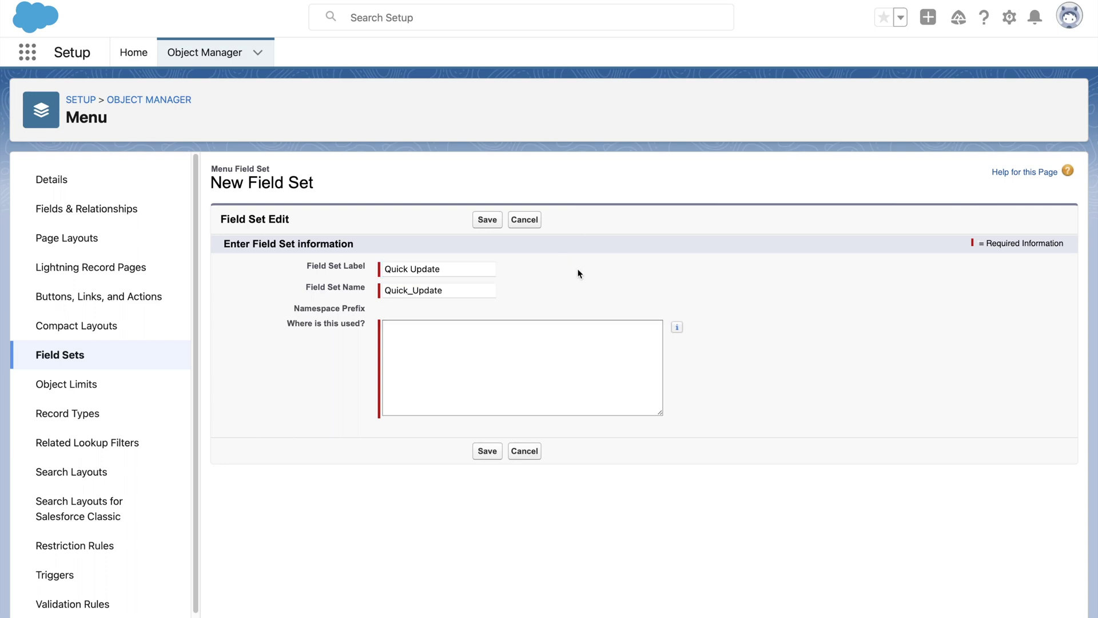
left_click(477, 342)
type("Use")
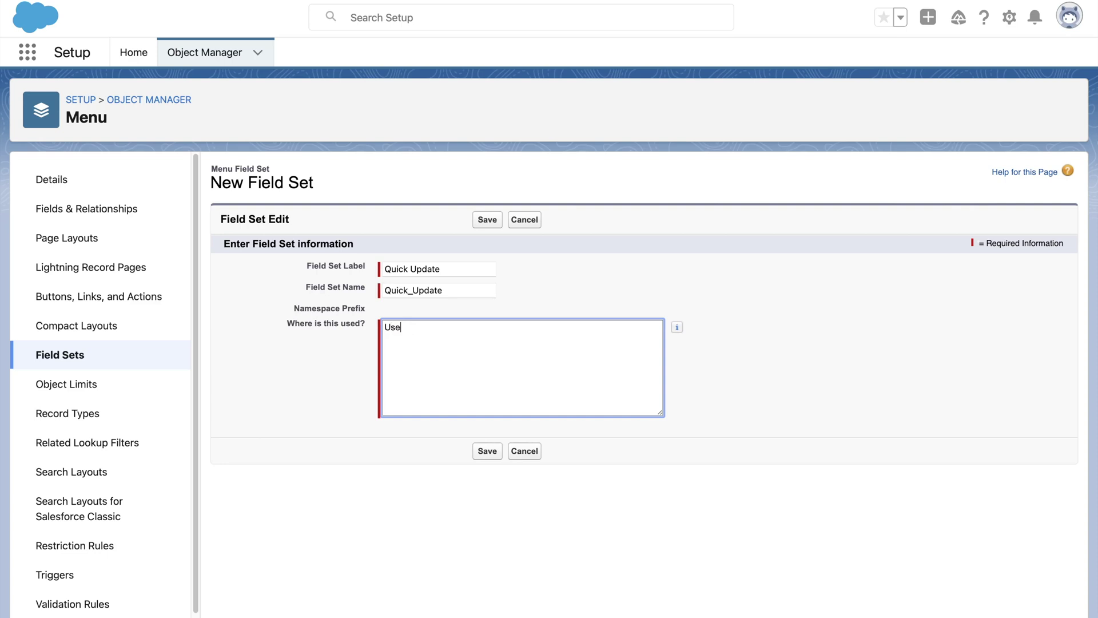
type("d in menu record page for quick update of")
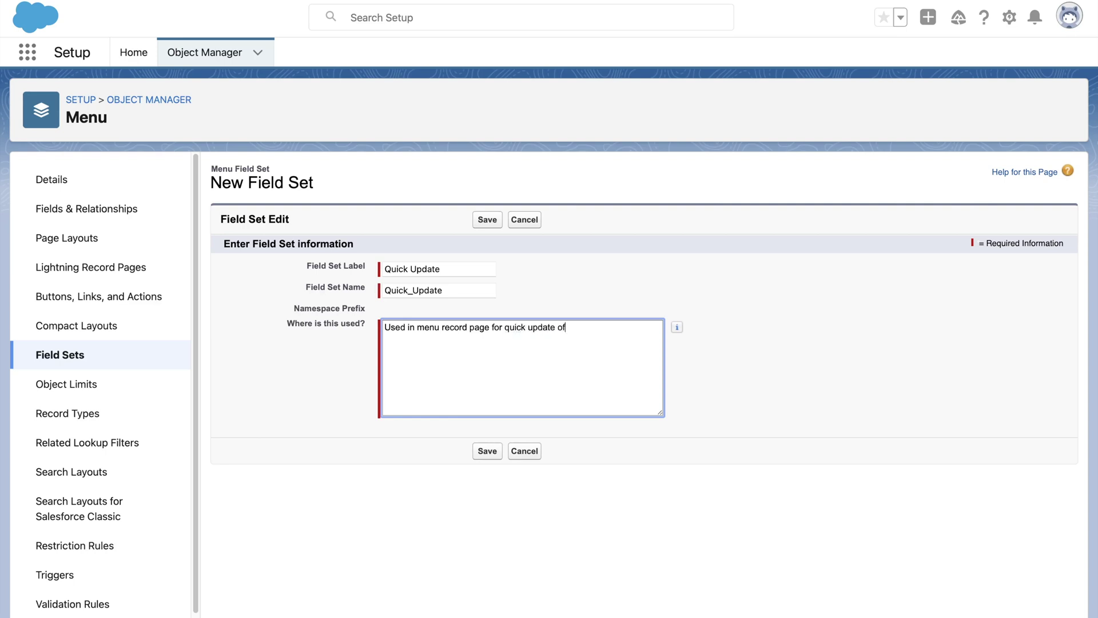
type(" Today's special")
left_click(488, 451)
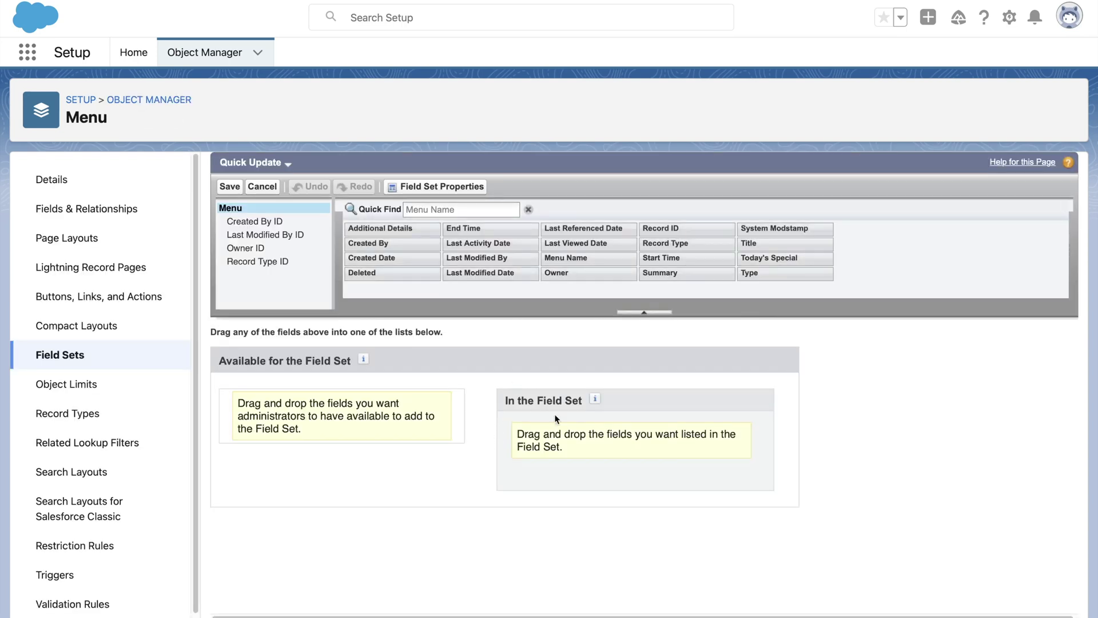
Add Last Modified By and Today's Special; make Type, Summary, Start Time, End Time available; save
left_click_drag(490, 258, 532, 448)
left_click_drag(779, 260, 539, 468)
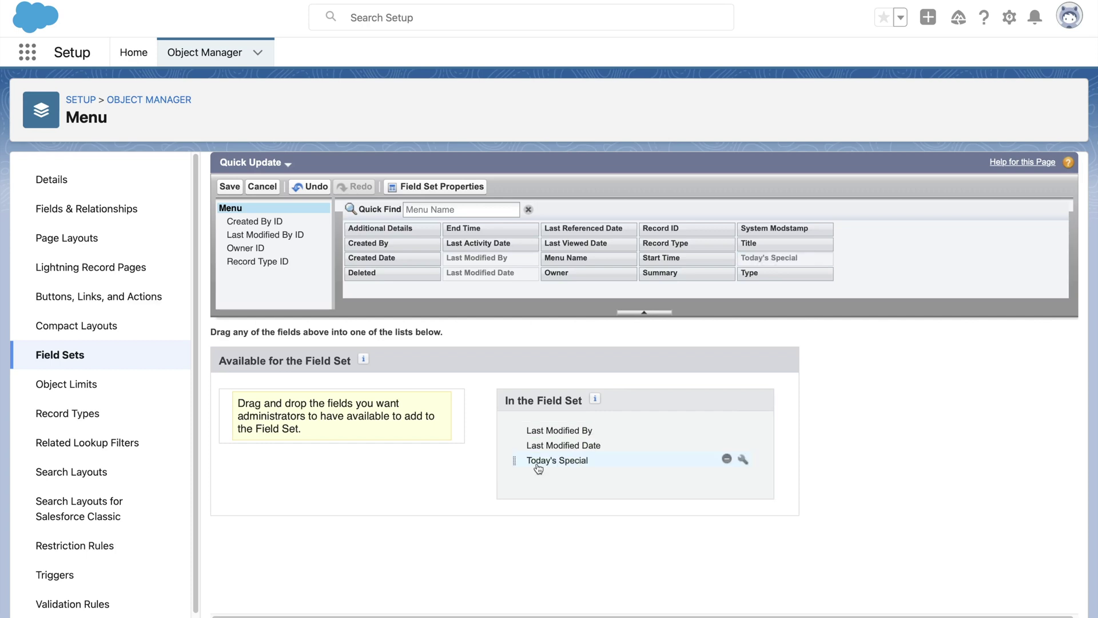
left_click_drag(750, 273, 298, 420)
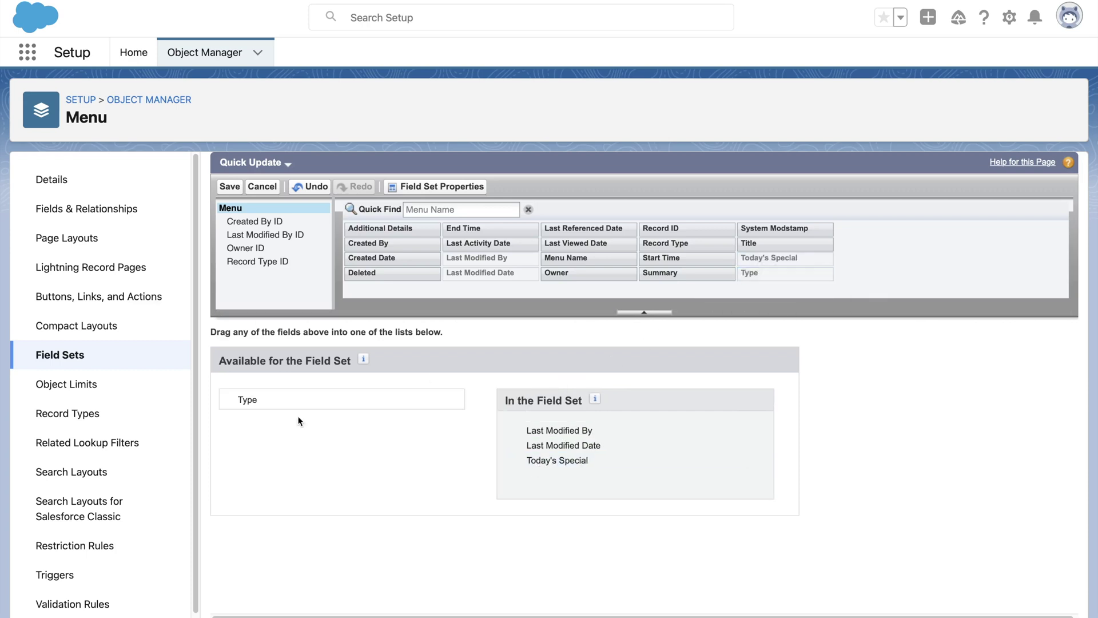
left_click_drag(678, 281, 286, 412)
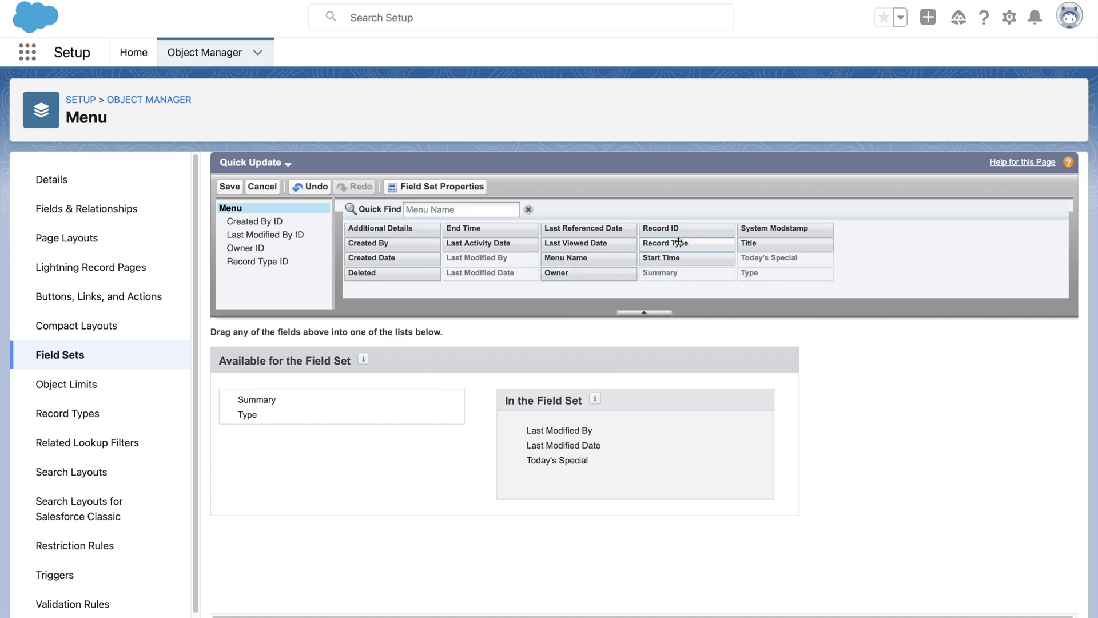
left_click_drag(682, 254, 312, 427)
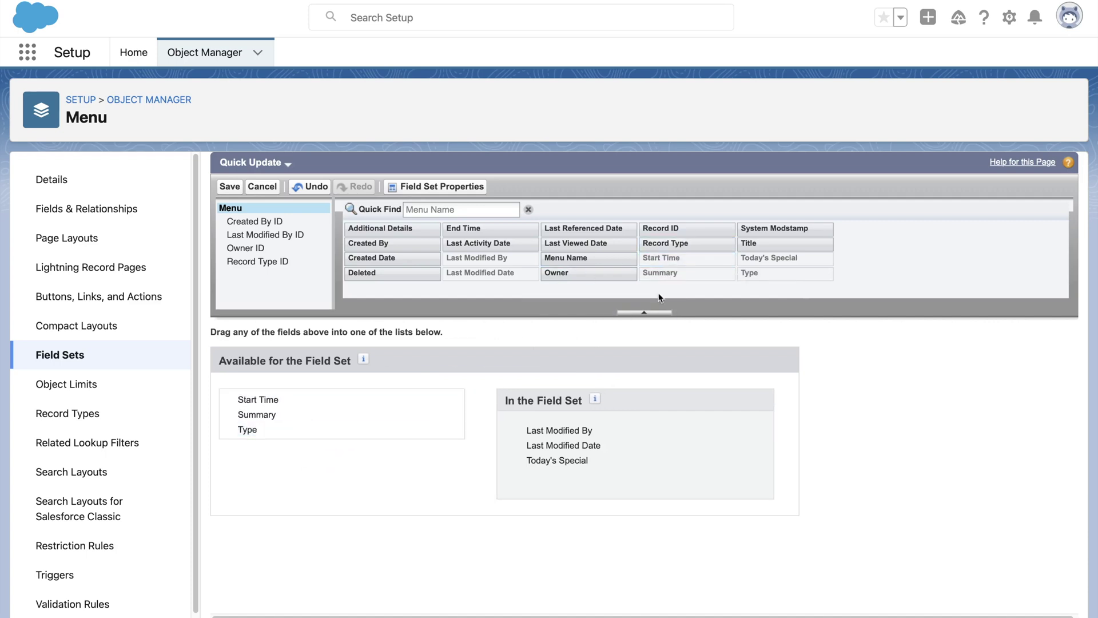
left_click_drag(464, 228, 333, 437)
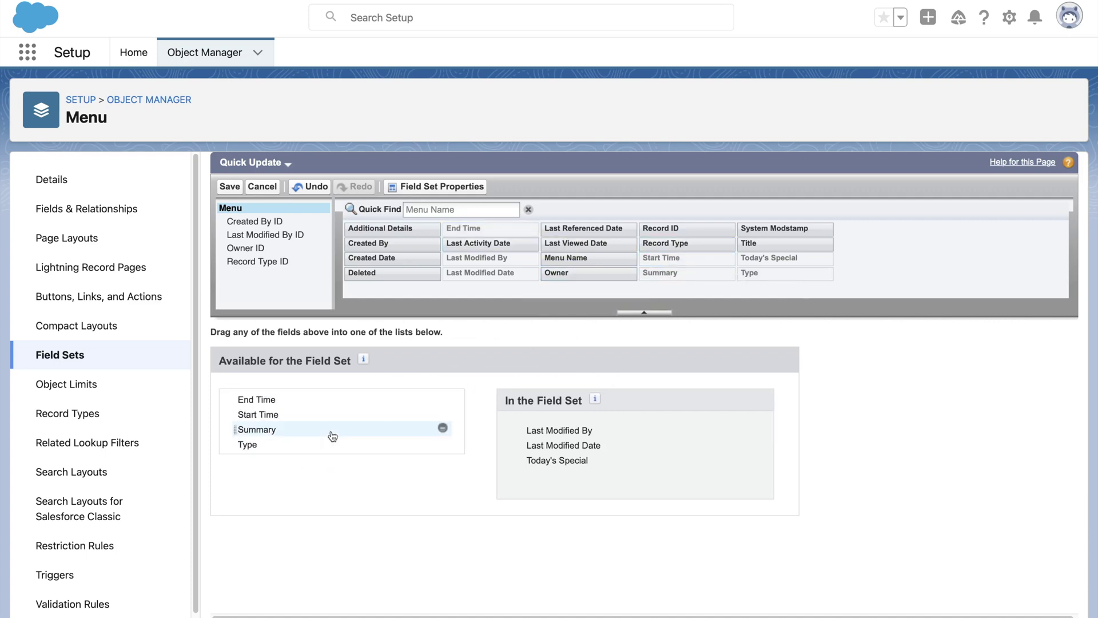
left_click(234, 186)
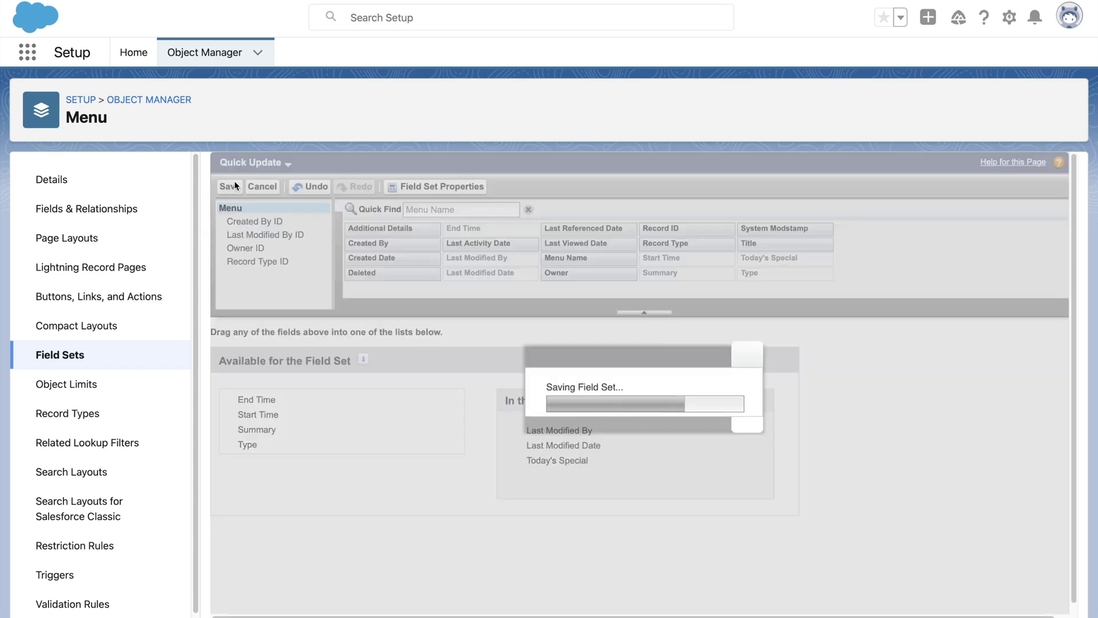
From Setup Home, find Visualforce Pages via Quick Find 'visual' and start a new page
left_click(135, 54)
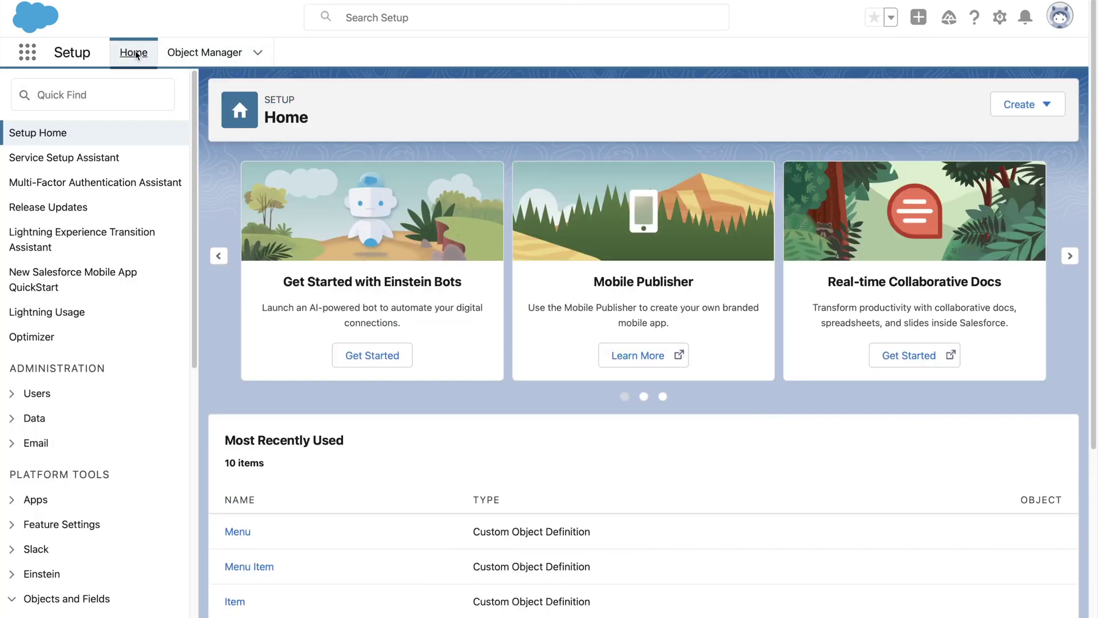
left_click(56, 98)
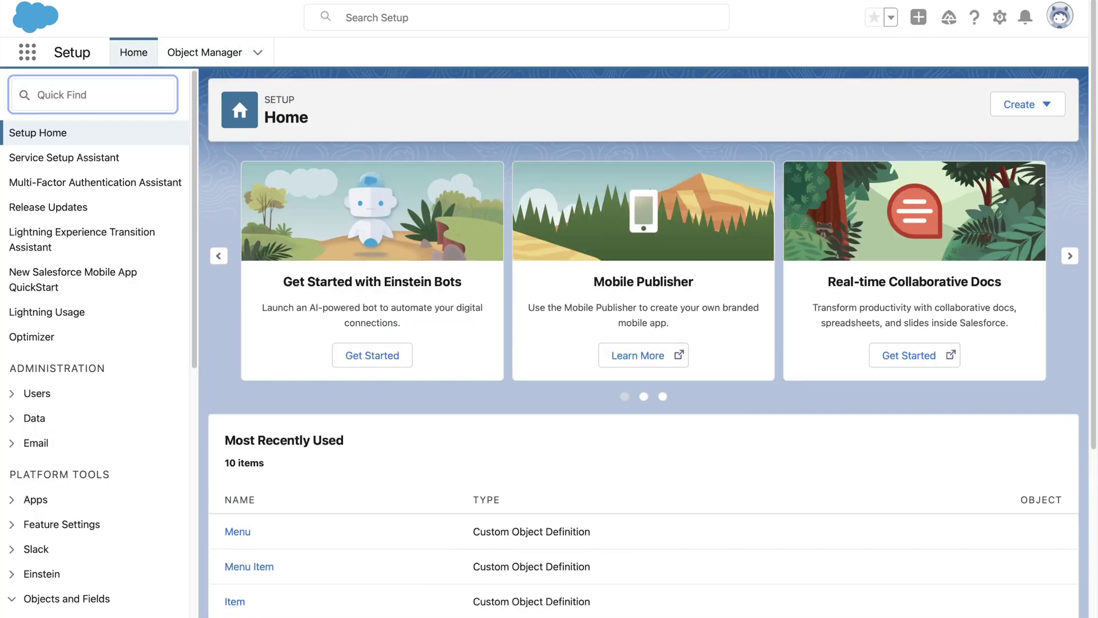
type("visual")
left_click(86, 187)
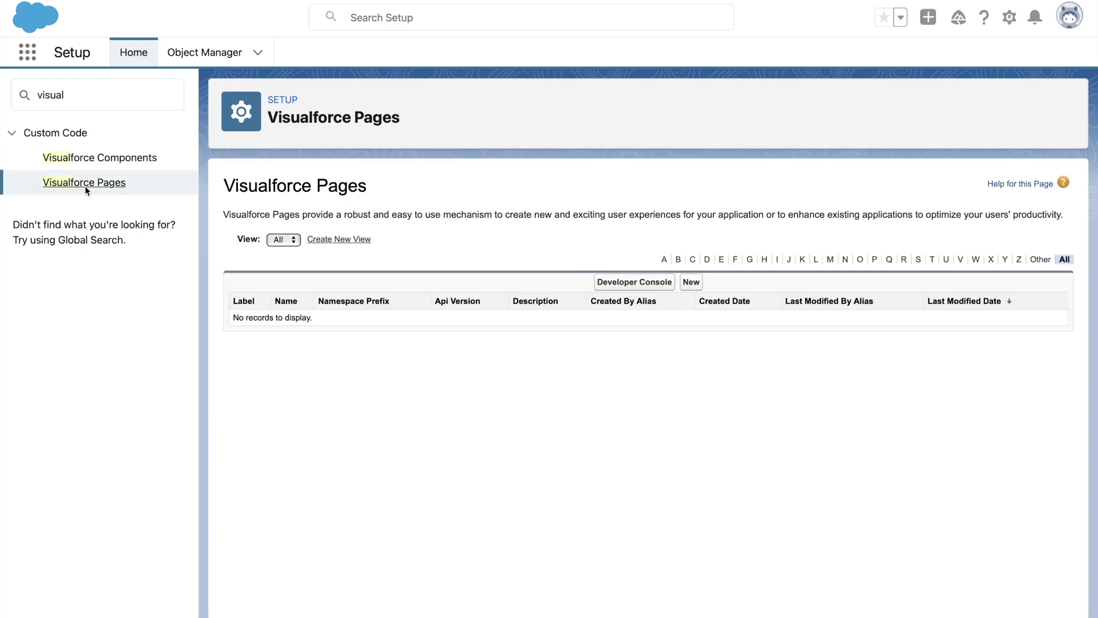
left_click(691, 282)
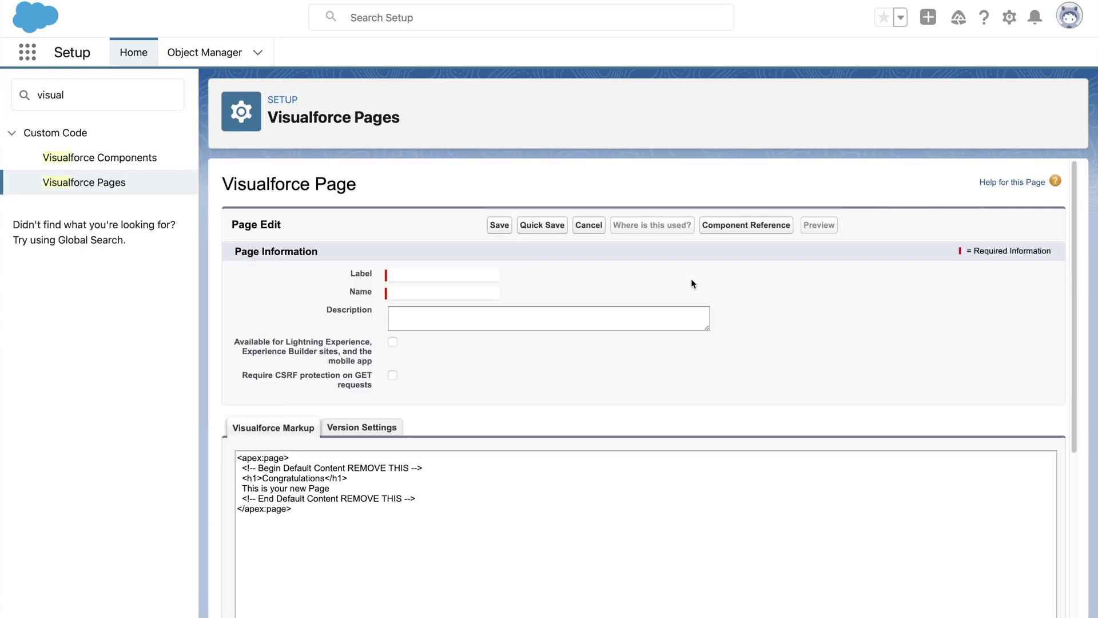
Label the page Quick_Update_VF, replace its markup with the field set form code, and save
left_click(399, 276)
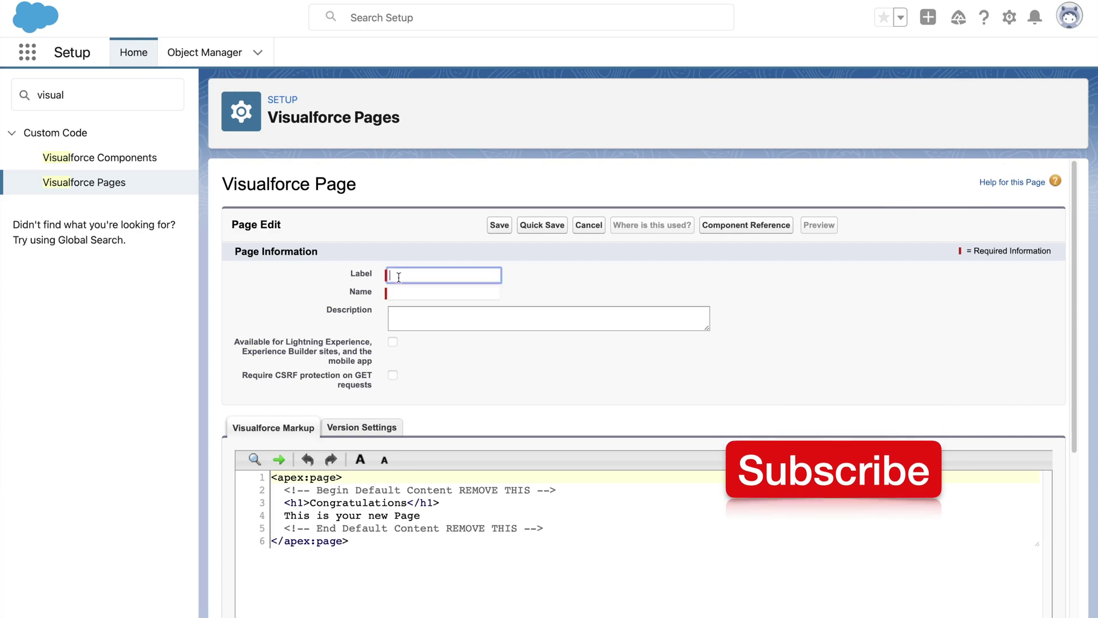
type("Quick_Update_VF")
left_click(521, 541)
key("ctrl+a")
key("ctrl+v")
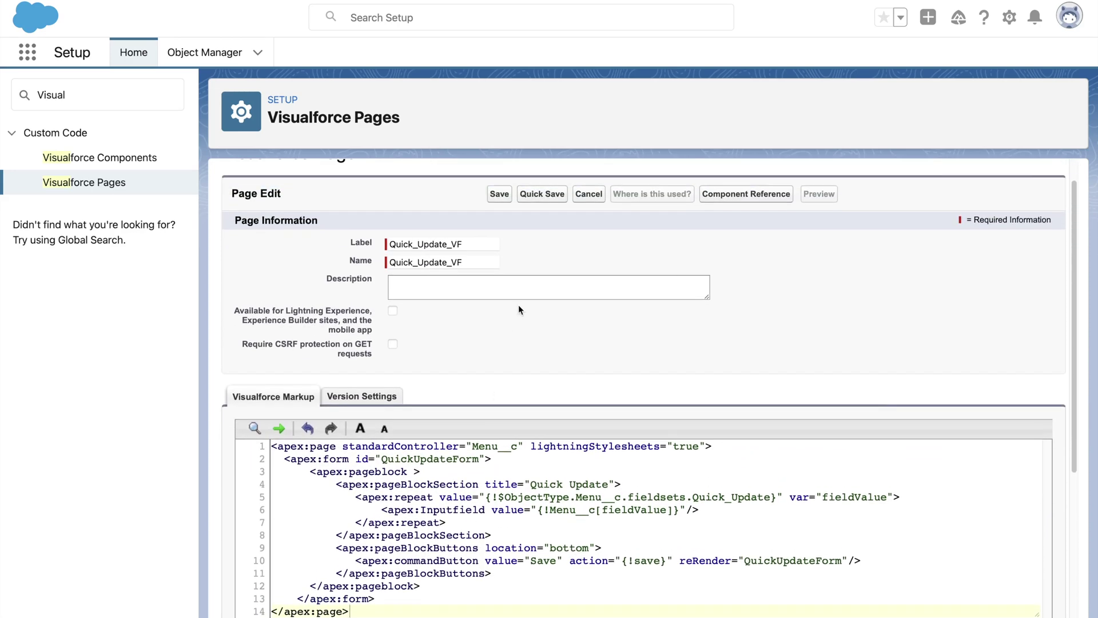
left_click(506, 193)
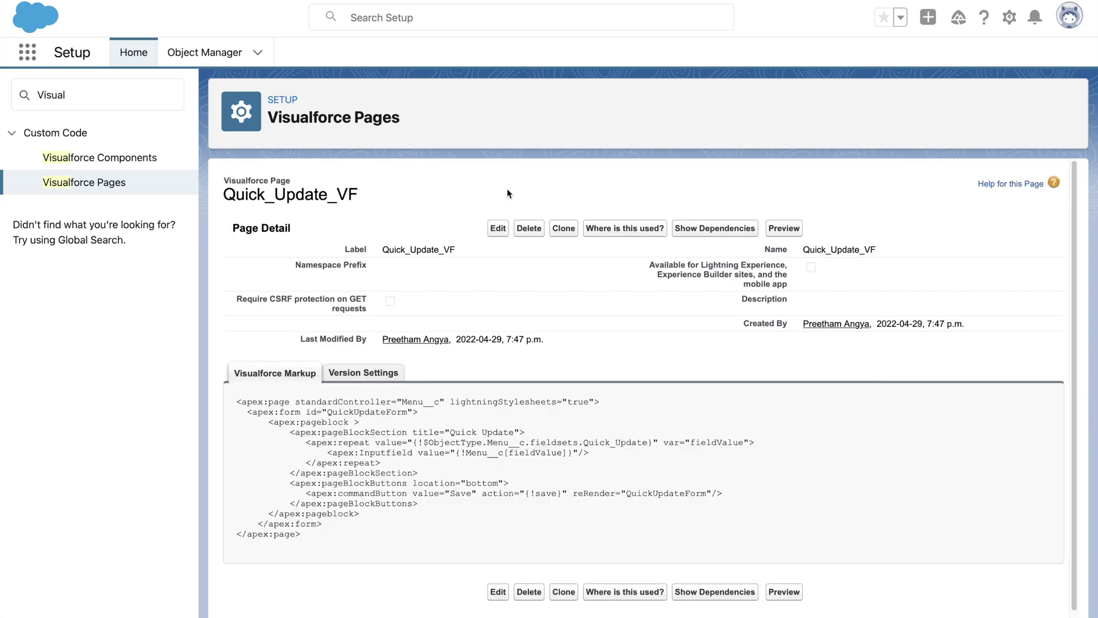
left_click(27, 52)
Add a Visualforce component to the Menu record page in Lightning App Builder
type("Menu")
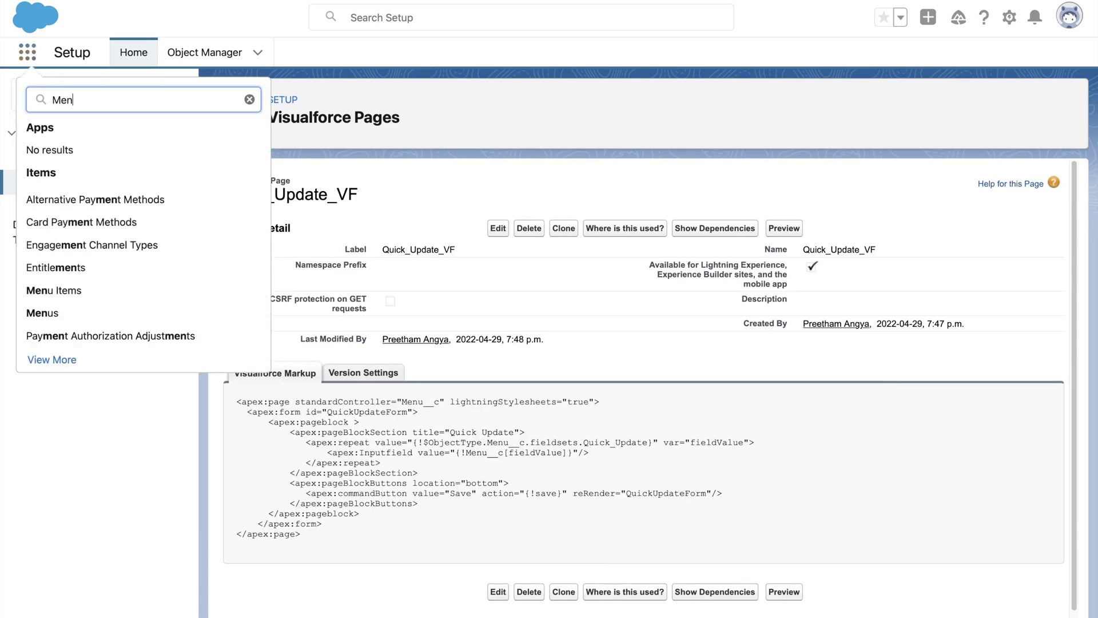
left_click(42, 222)
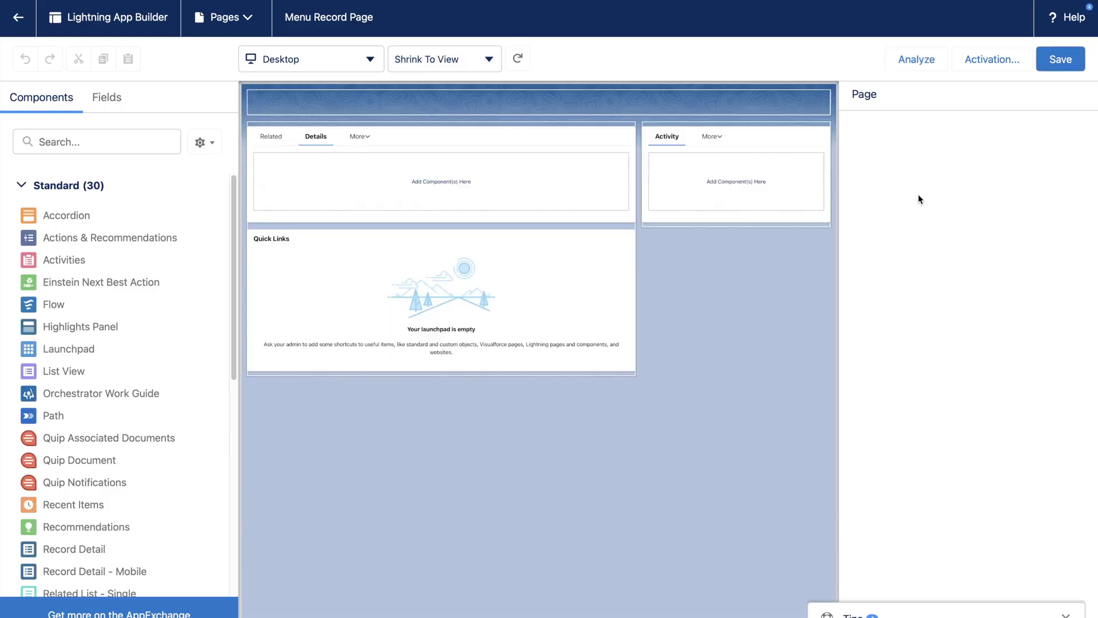
left_click(107, 143)
type("Visul")
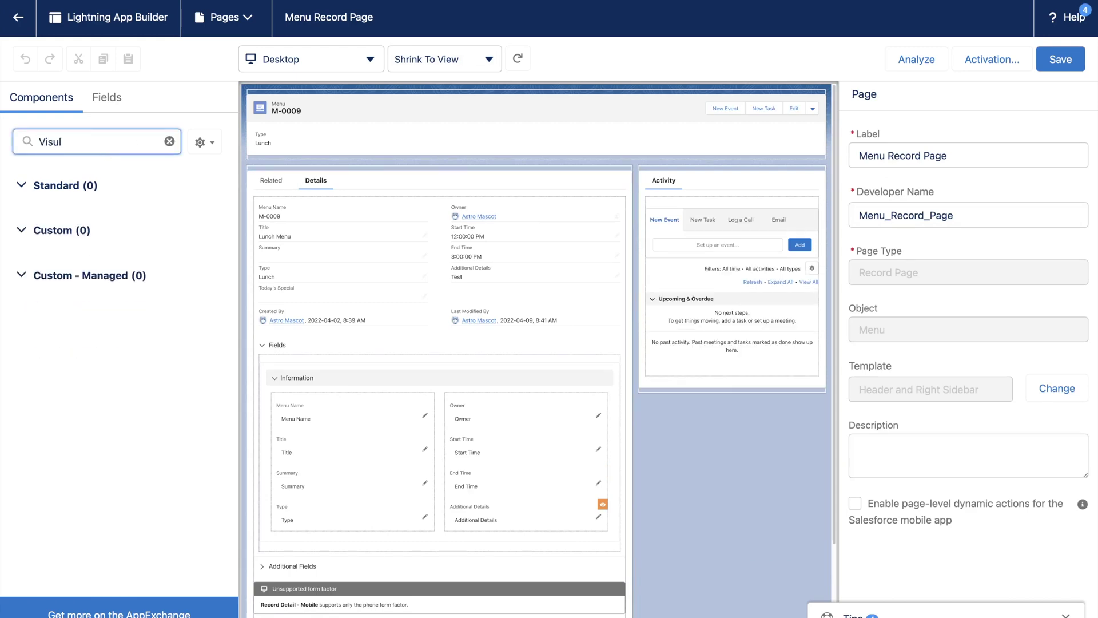
key("BackSpace")
left_click_drag(69, 215, 302, 159)
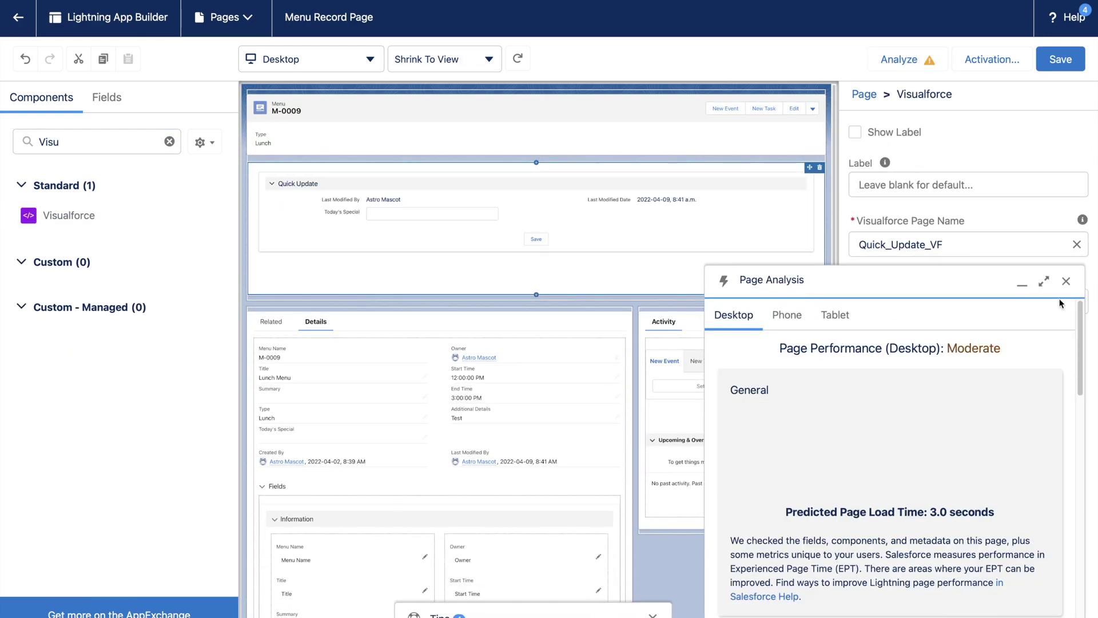
Set the Quick_Update_VF component height to 250 pixels and save the record page
left_click(905, 304)
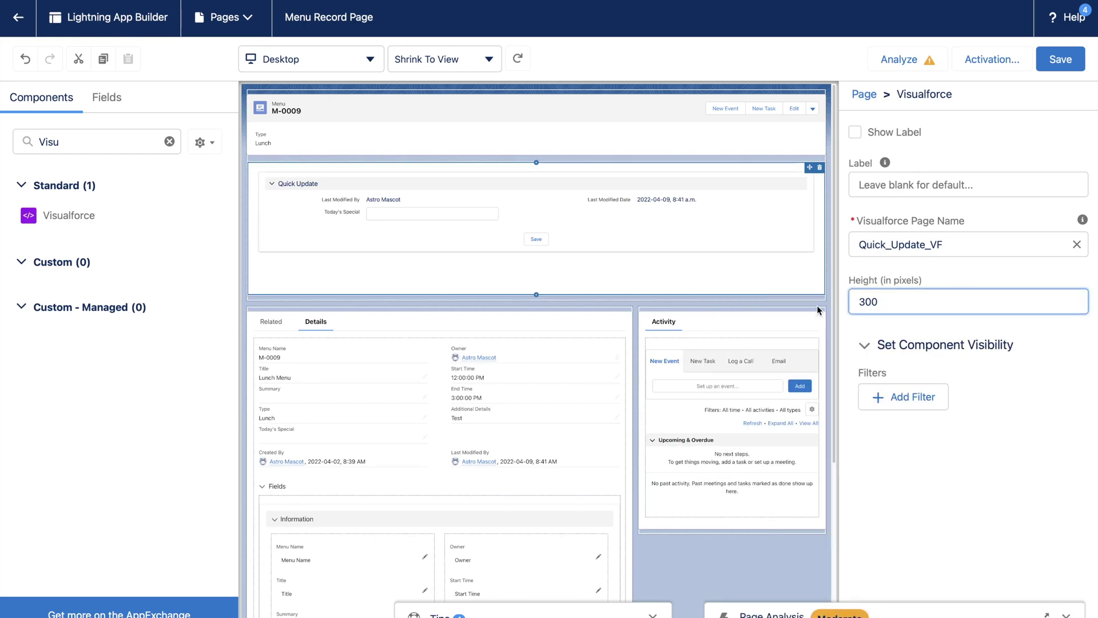
key("BackSpace")
key("BackSpace")
key("BackSpace")
type("250")
left_click(929, 431)
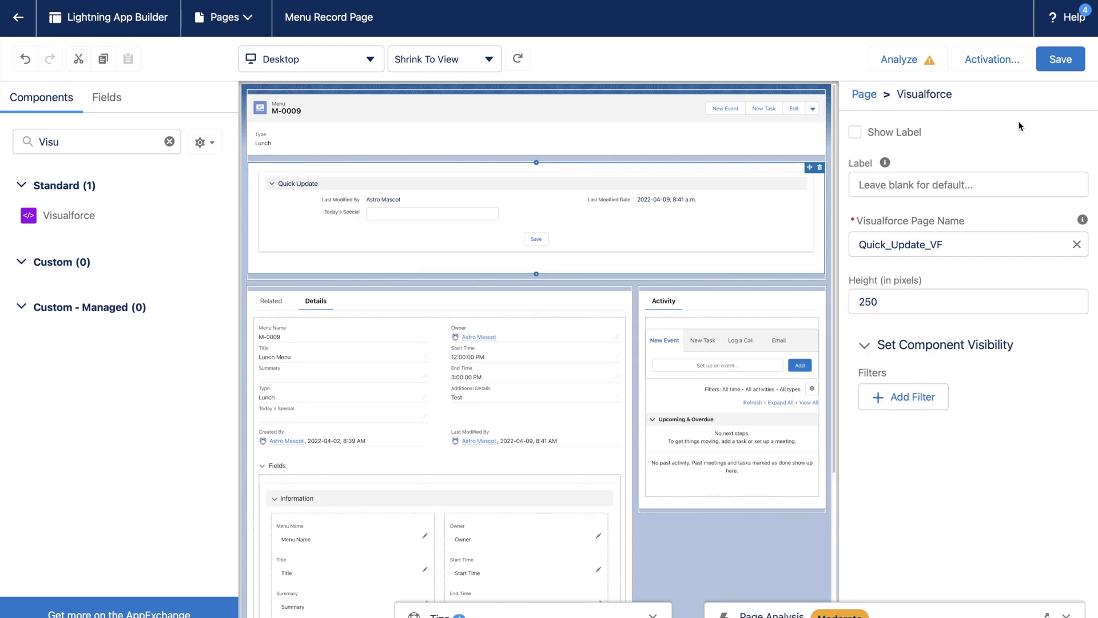
left_click(1061, 63)
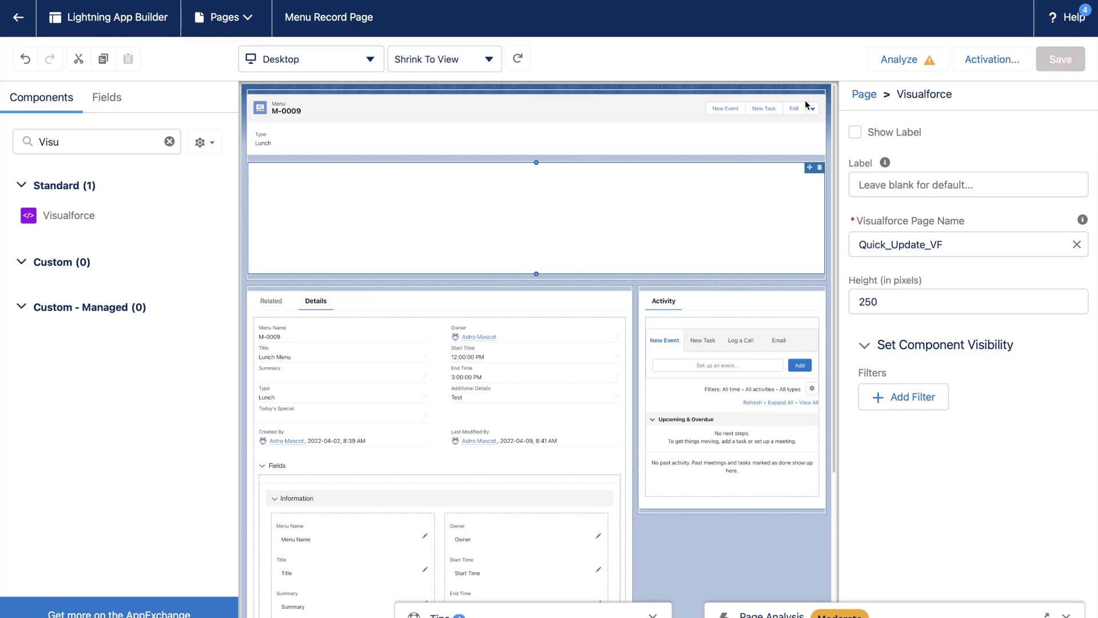
left_click(12, 20)
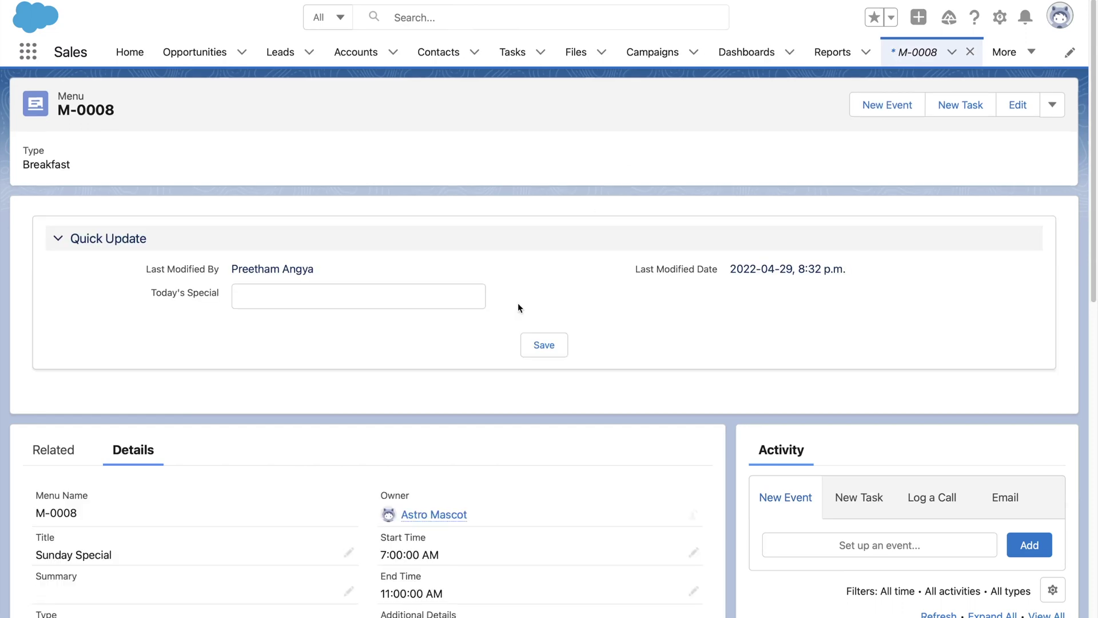
Set Today's Special on menu M-0008 to Hotdog from the Quick Update panel and save
left_click(336, 301)
type("H")
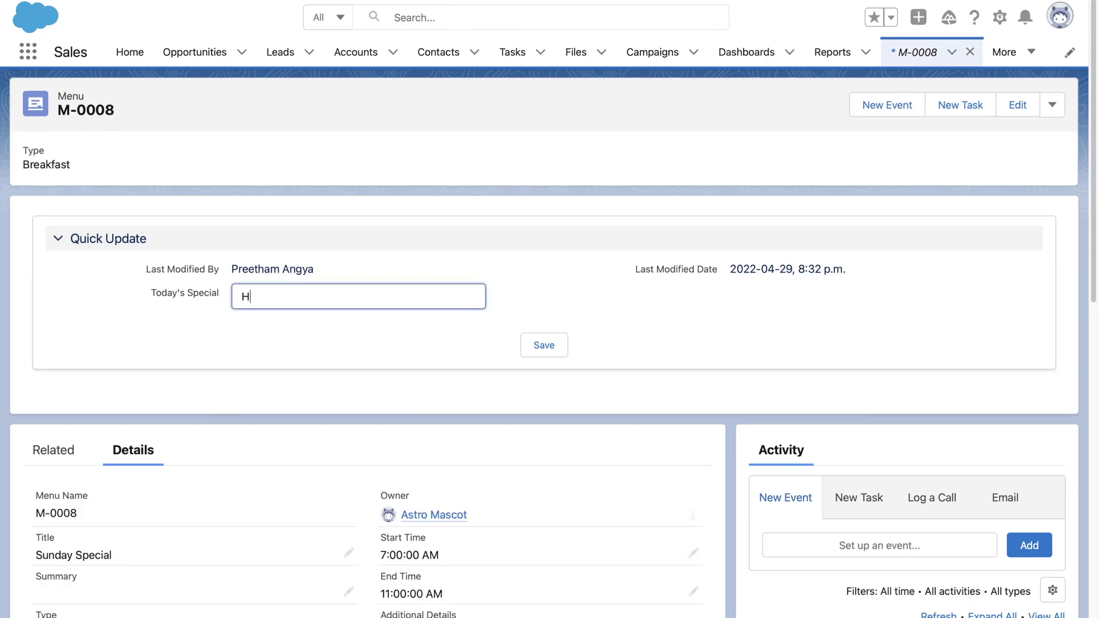
type("otdog")
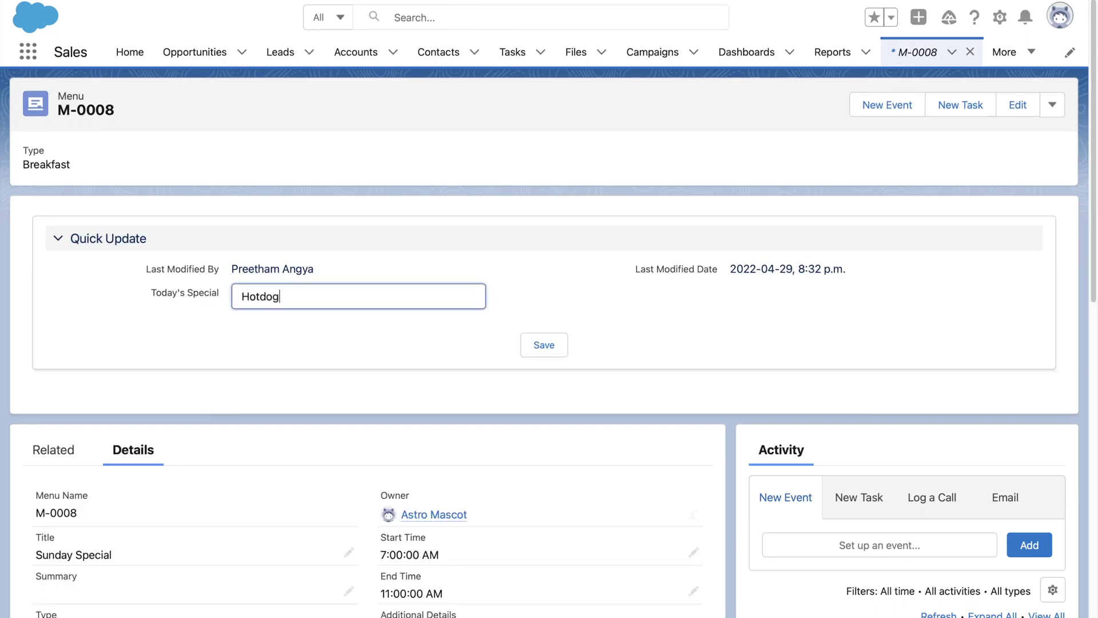
left_click(545, 346)
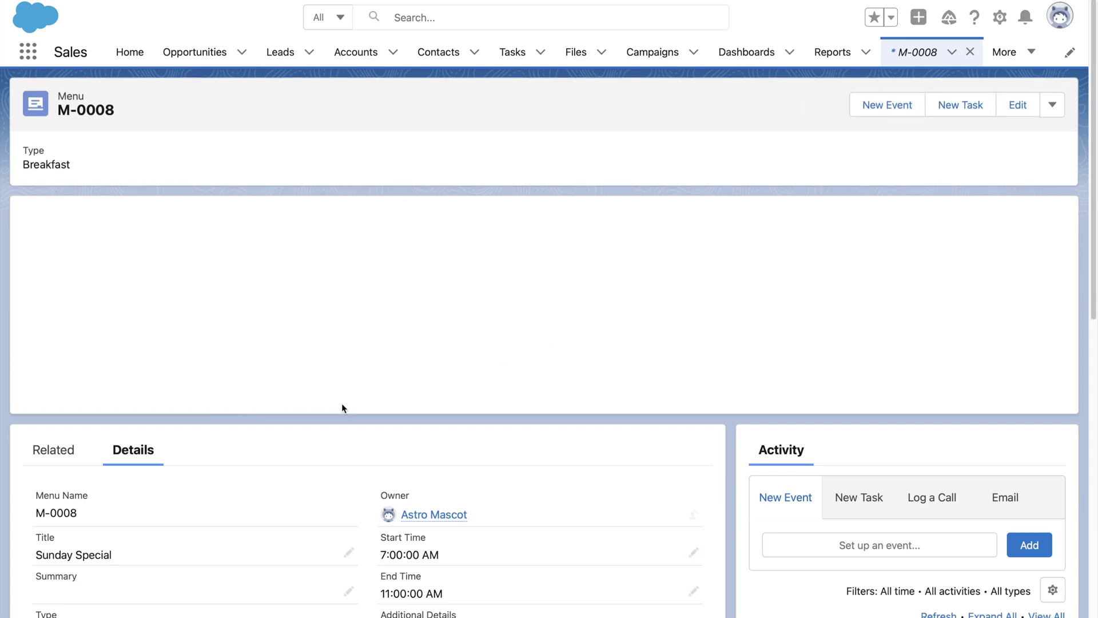
scroll(341, 404, "down", 4)
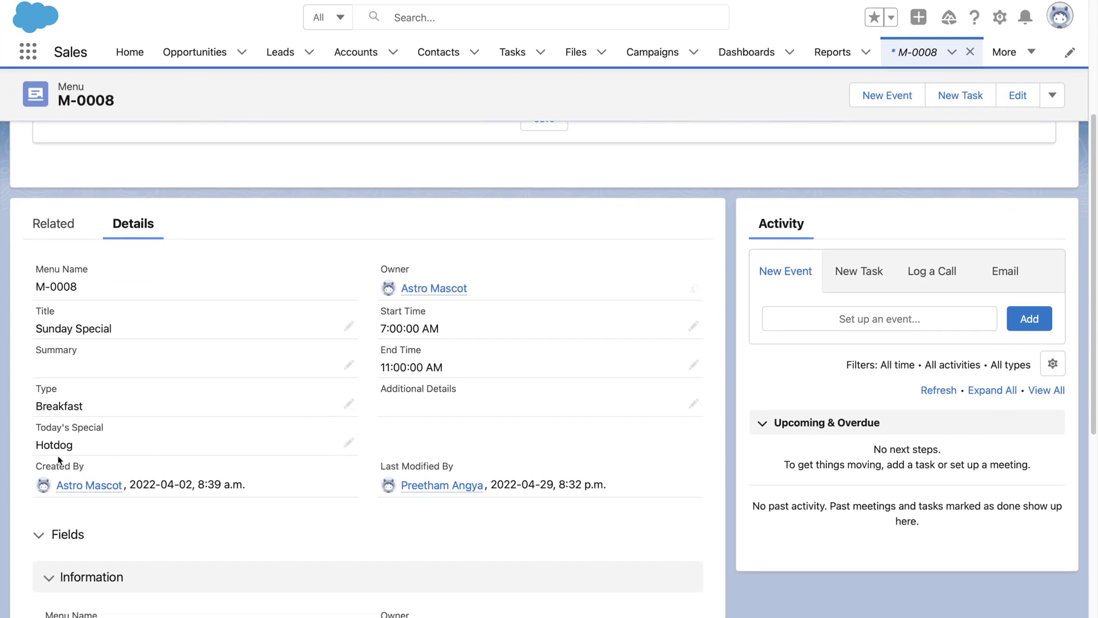
scroll(314, 366, "up", 4)
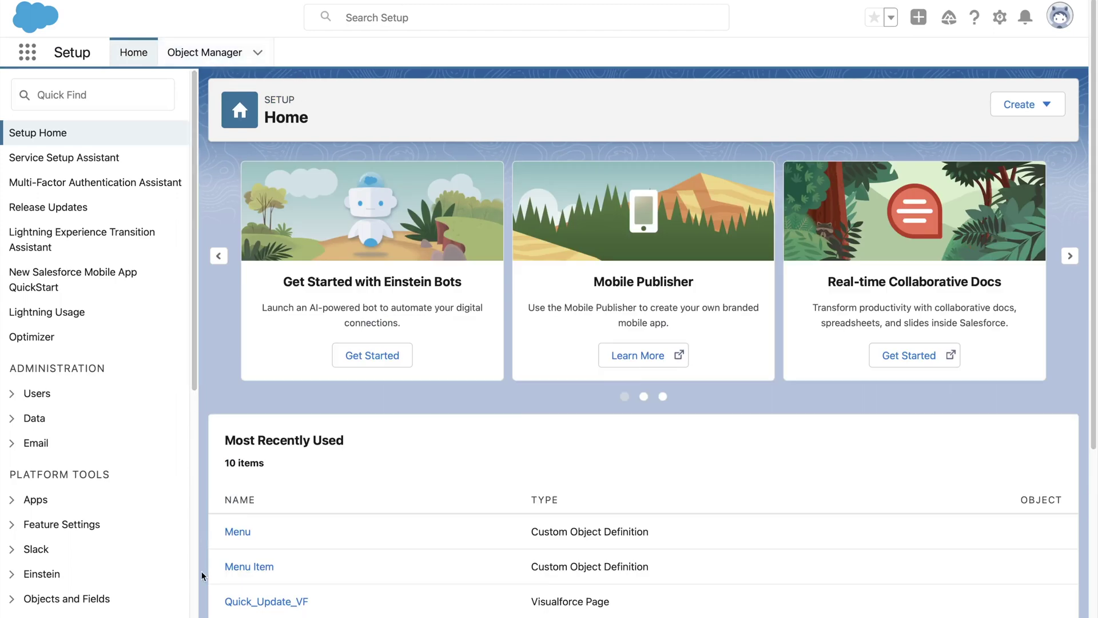
Add the Type field to the Menu object's Quick Update field set and save it
left_click(237, 532)
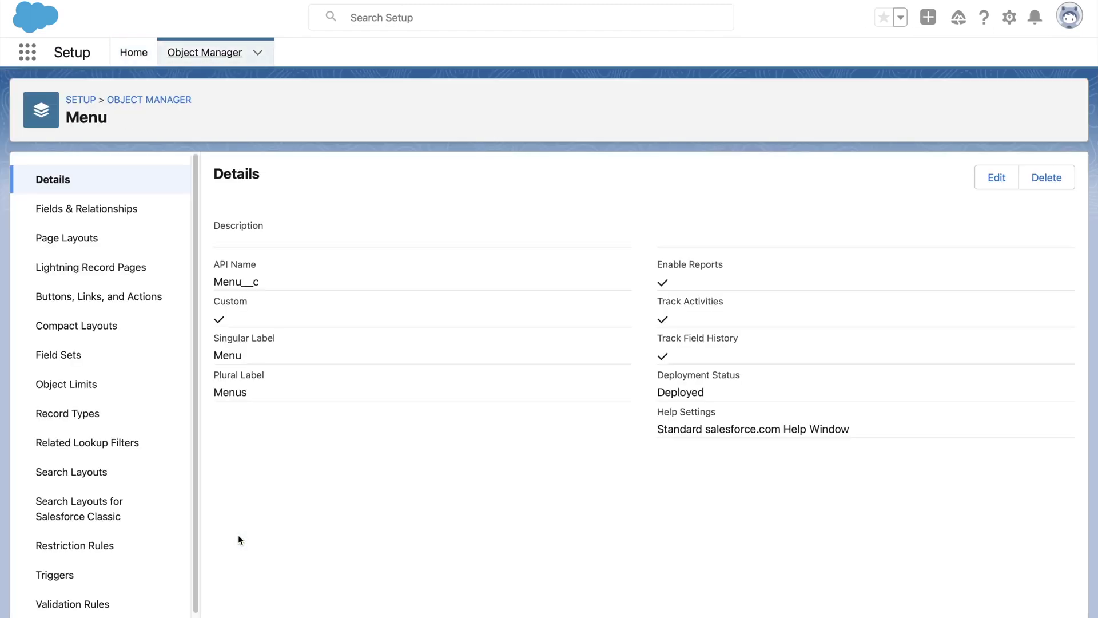
left_click(80, 363)
left_click(247, 253)
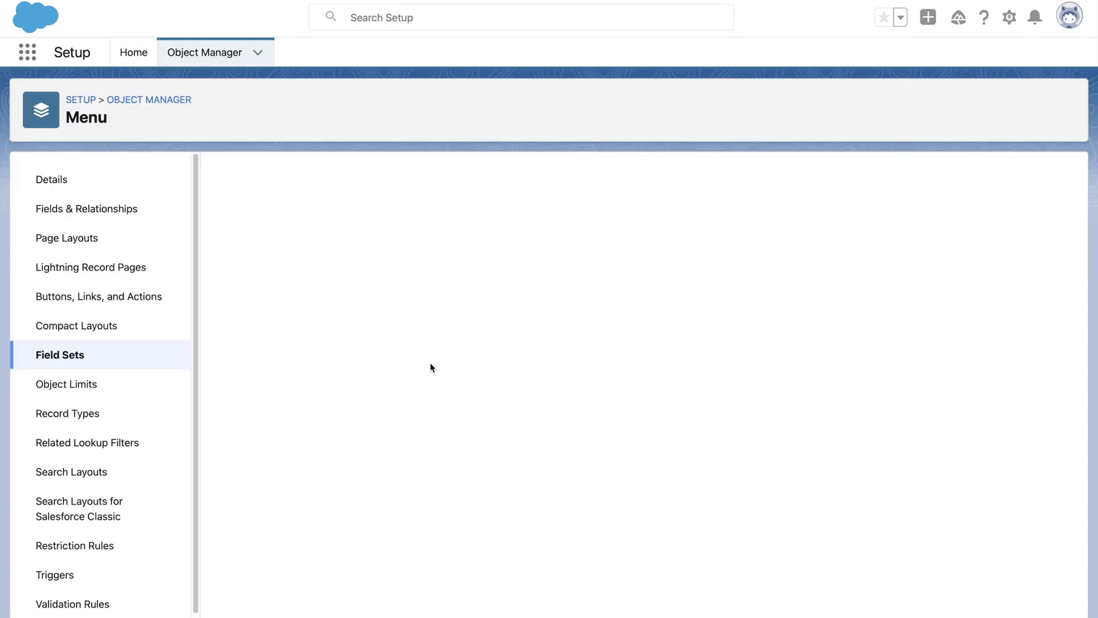
left_click_drag(248, 444, 542, 476)
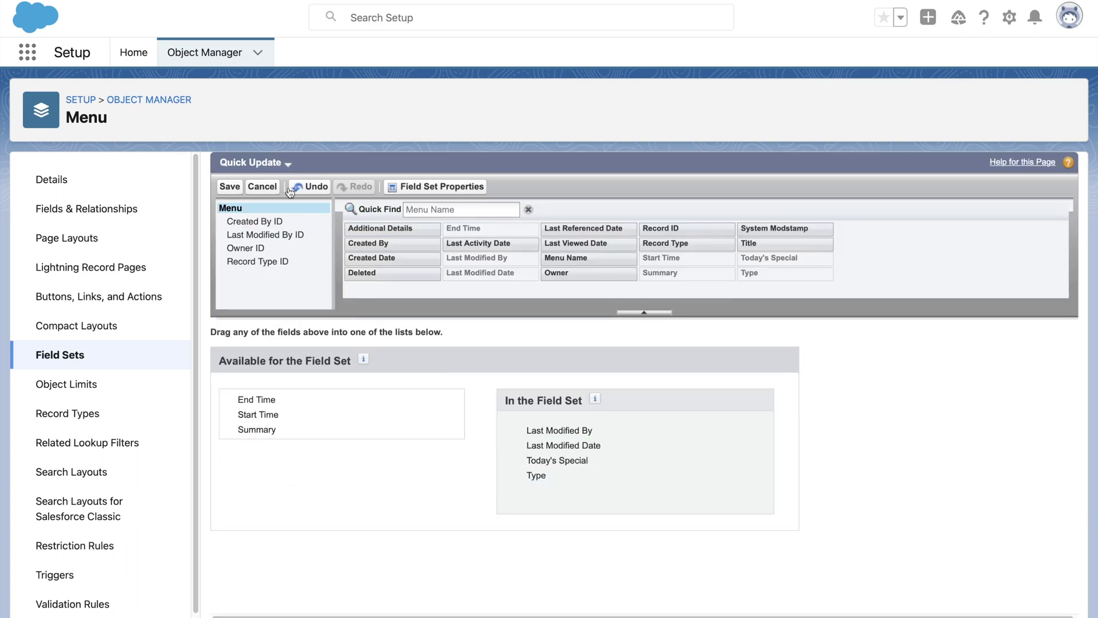
left_click(229, 186)
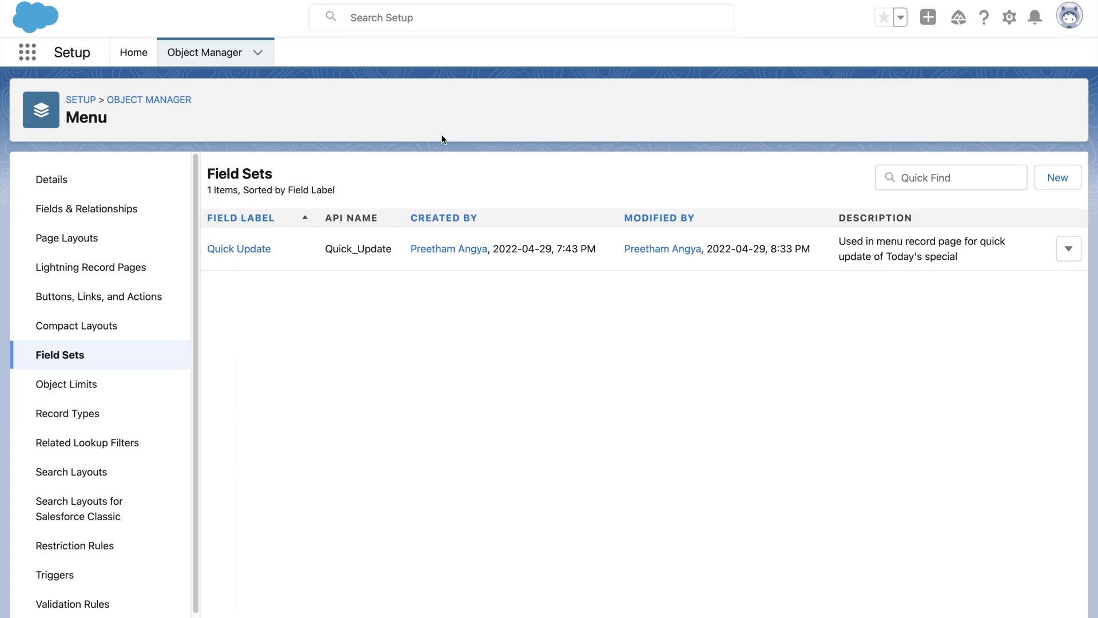
Reload menu M-0008 and keep Breakfast in the new Quick Update Type picklist
left_click(250, 1)
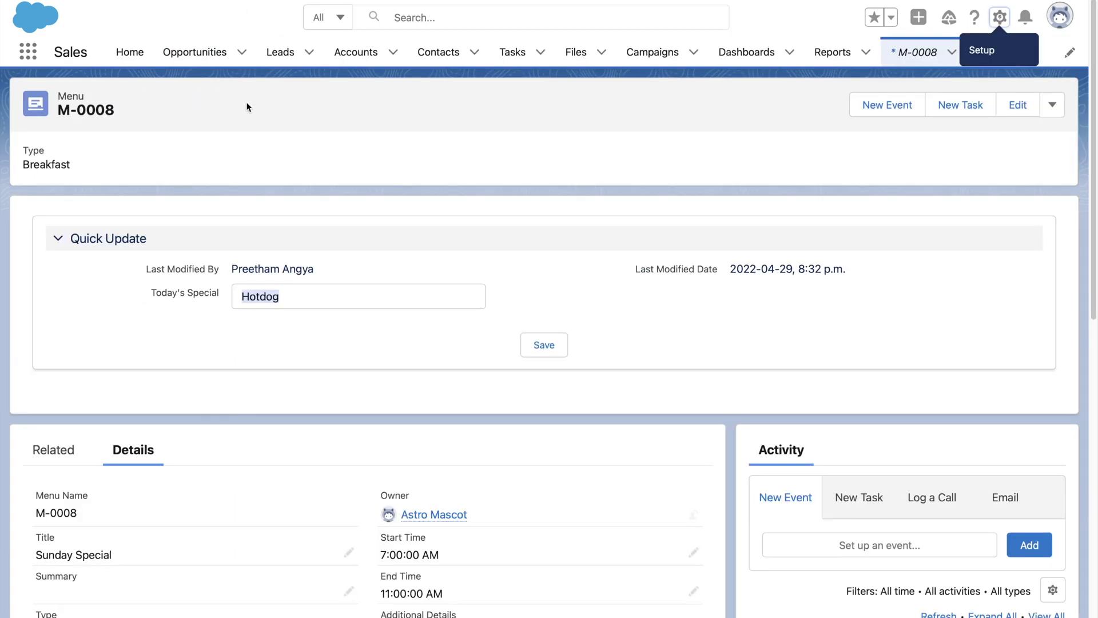
key("ctrl+r")
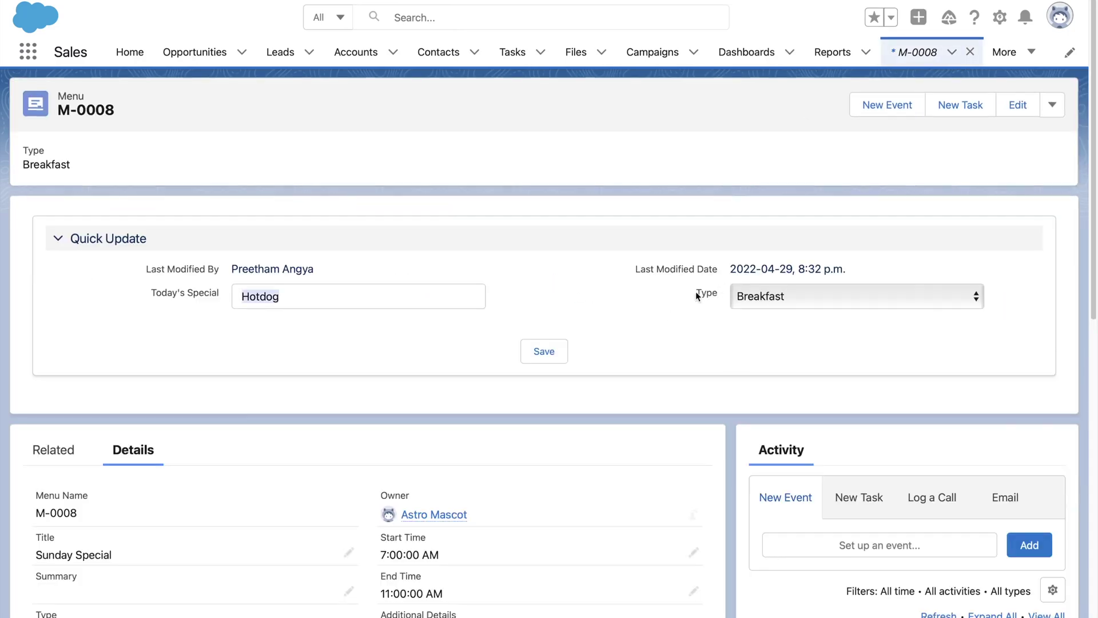
left_click(785, 301)
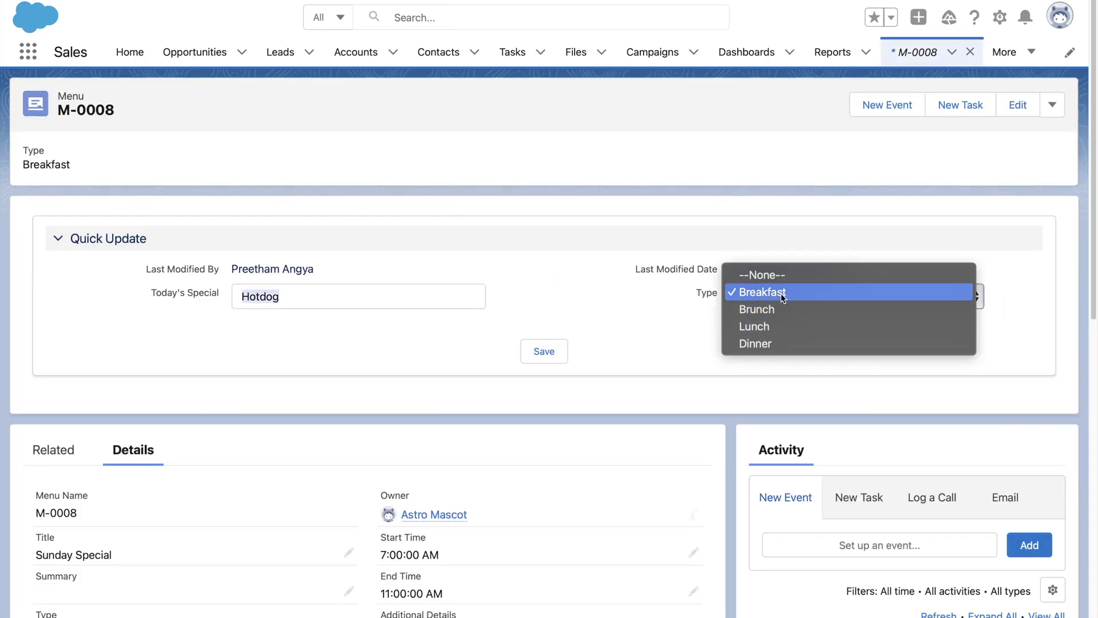
left_click(764, 293)
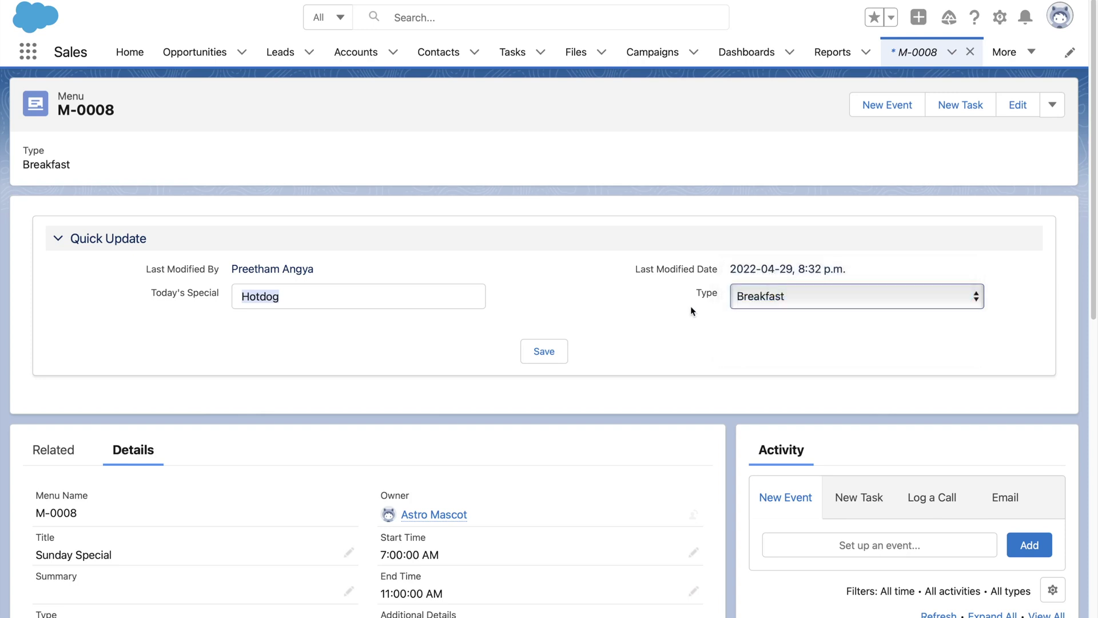
left_click(597, 308)
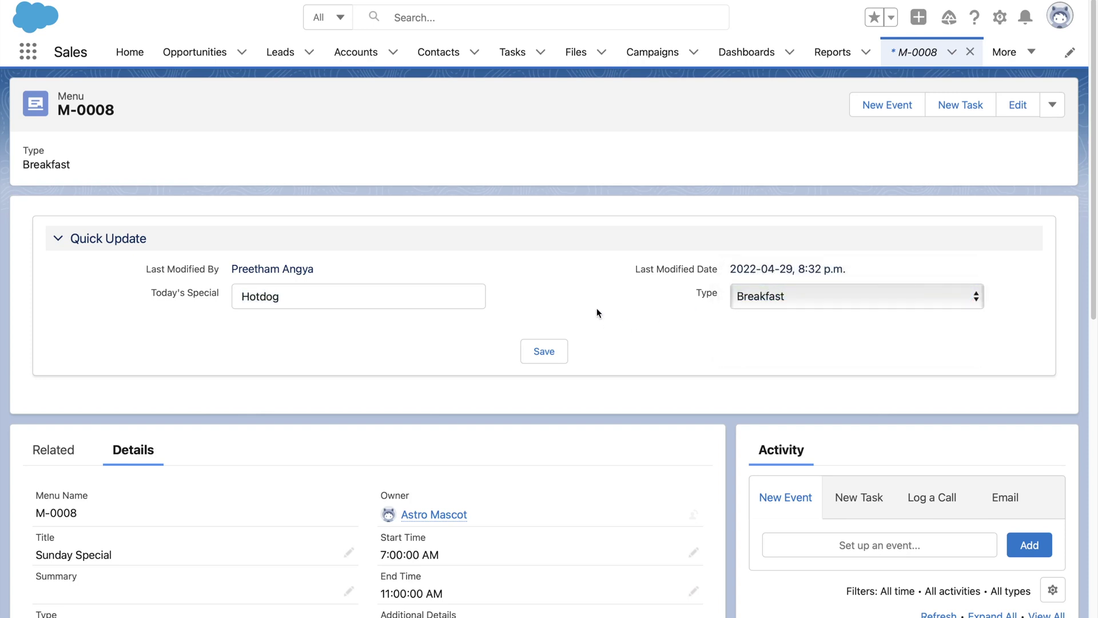
left_click(27, 51)
Open the Items list via the App Launcher and start a new Item record
type("item")
left_click(50, 200)
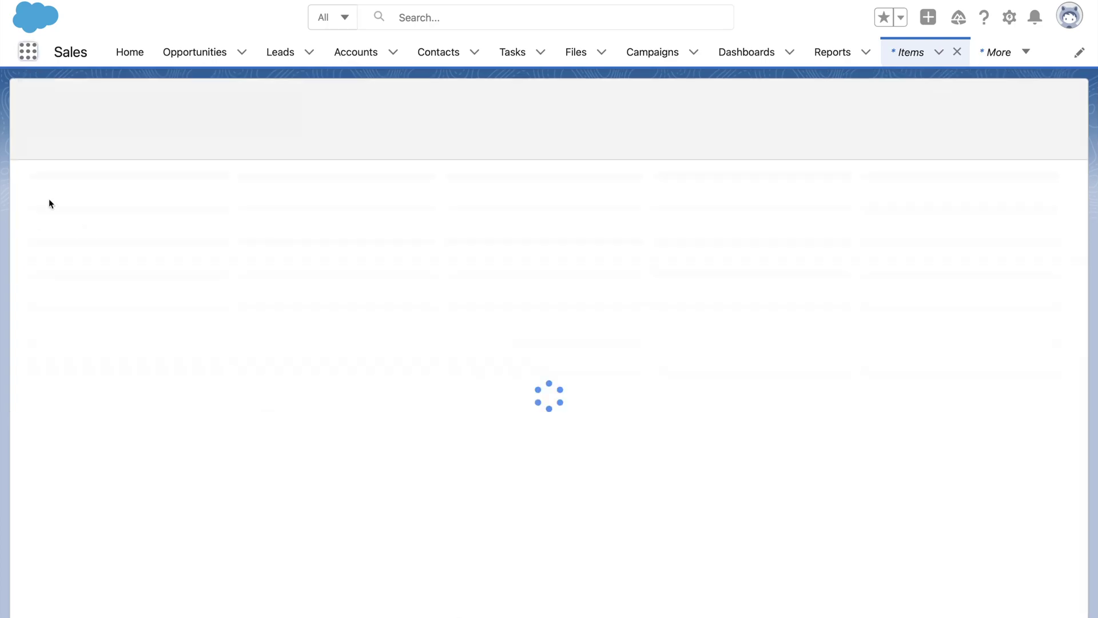
left_click(902, 105)
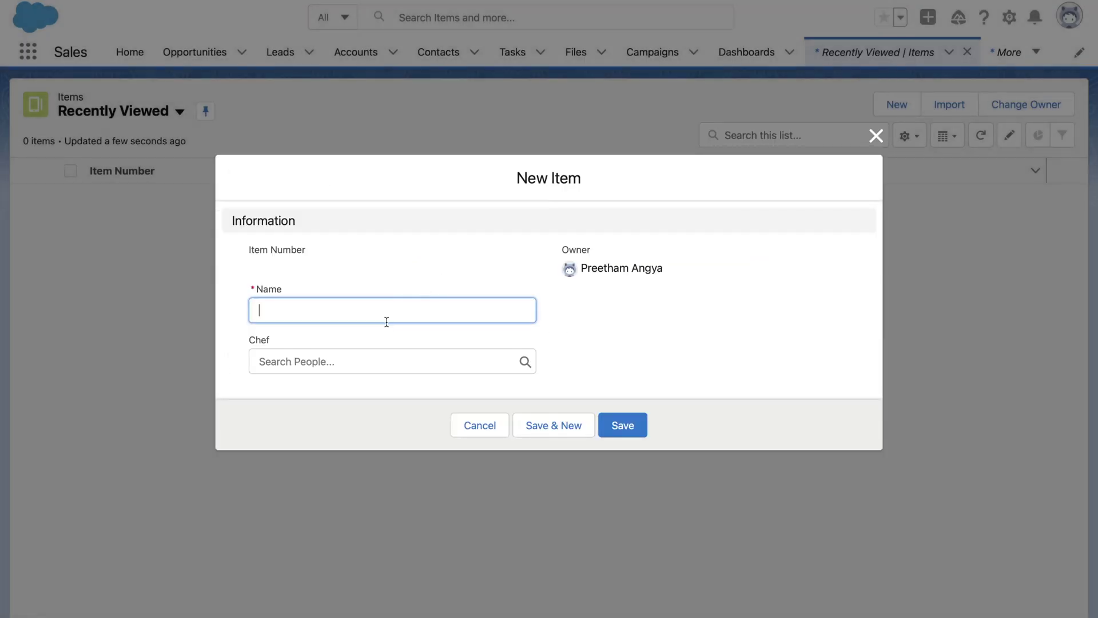
Test the Chef lookup with 'Integra', clear it, then view the Item's Chef field details
left_click(355, 361)
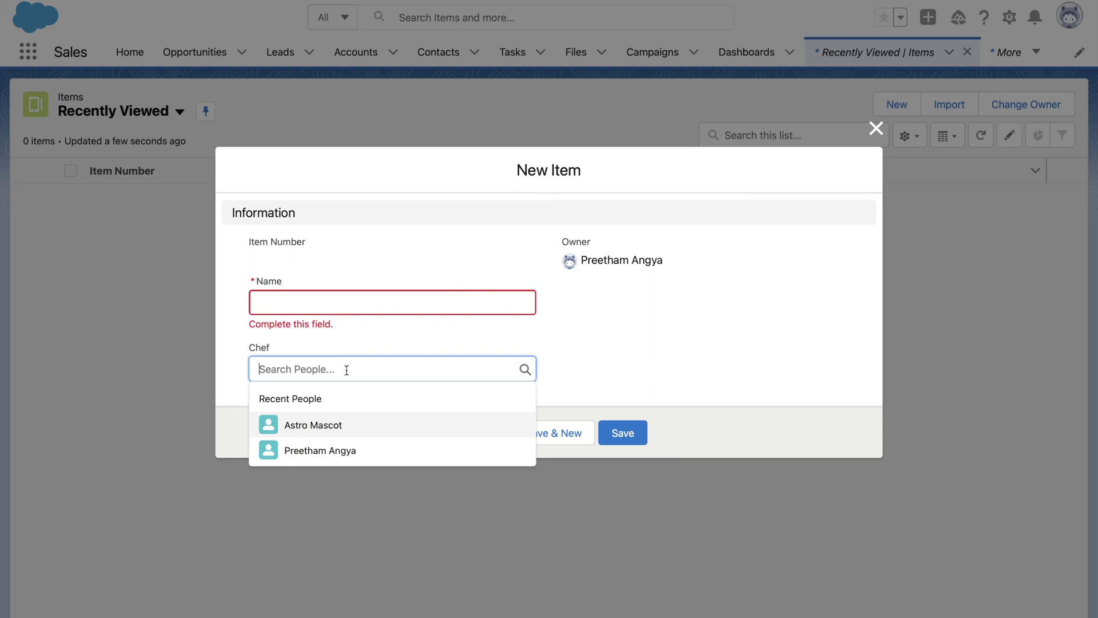
type("Integra")
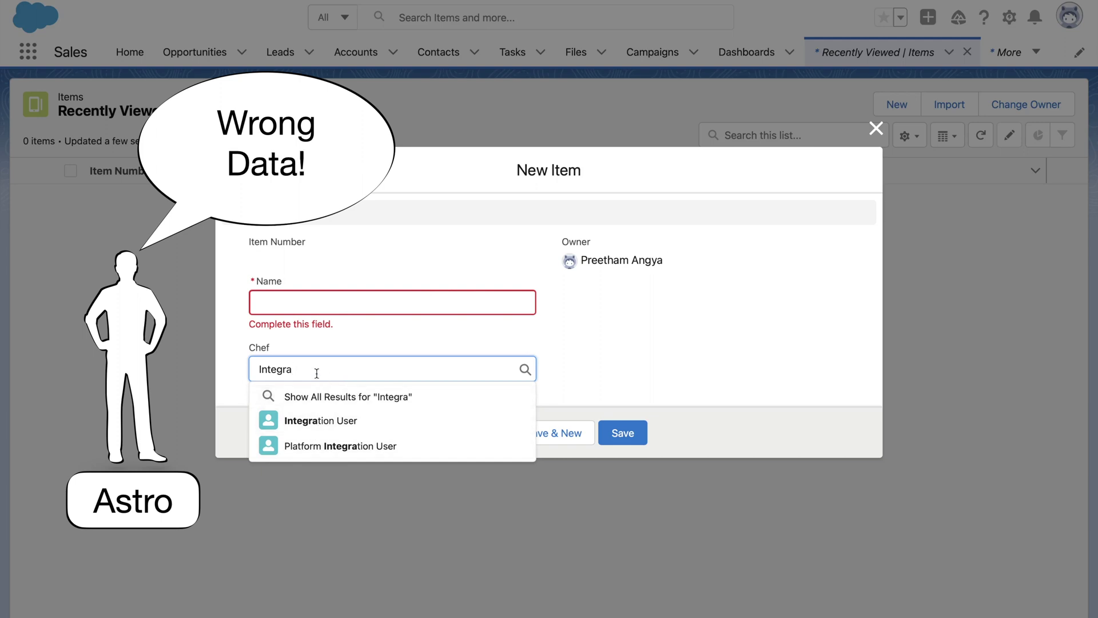
left_click_drag(305, 373, 259, 369)
key("BackSpace")
left_click(592, 348)
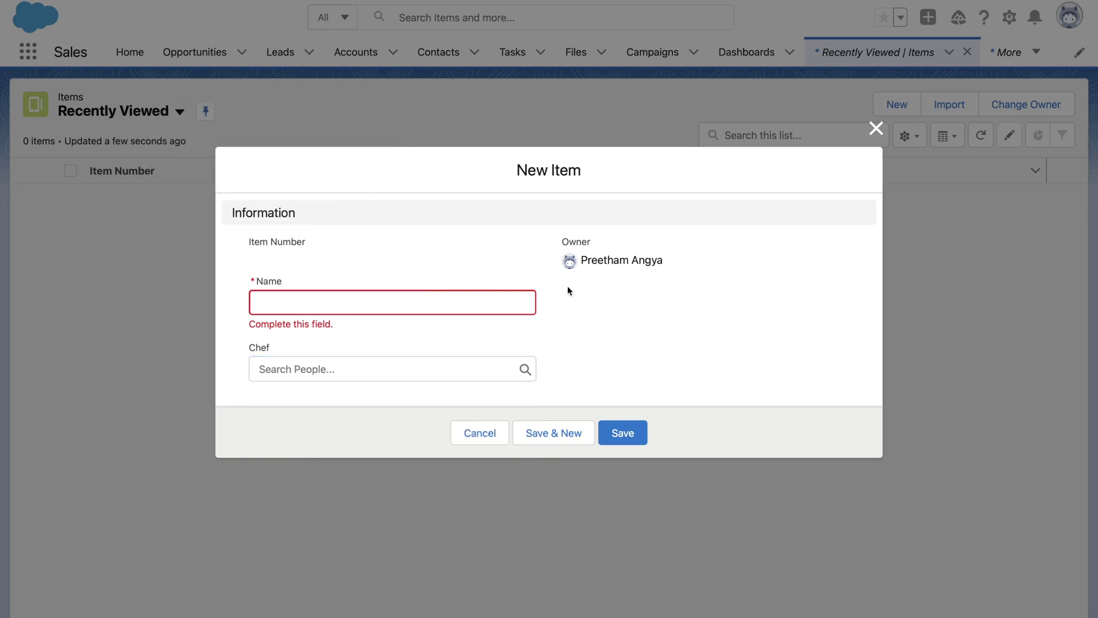
left_click(607, 1)
scroll(560, 593, "down", 2)
Edit the Chef field and build a lookup filter on Chef: Profile: Name
scroll(476, 508, "up", 1)
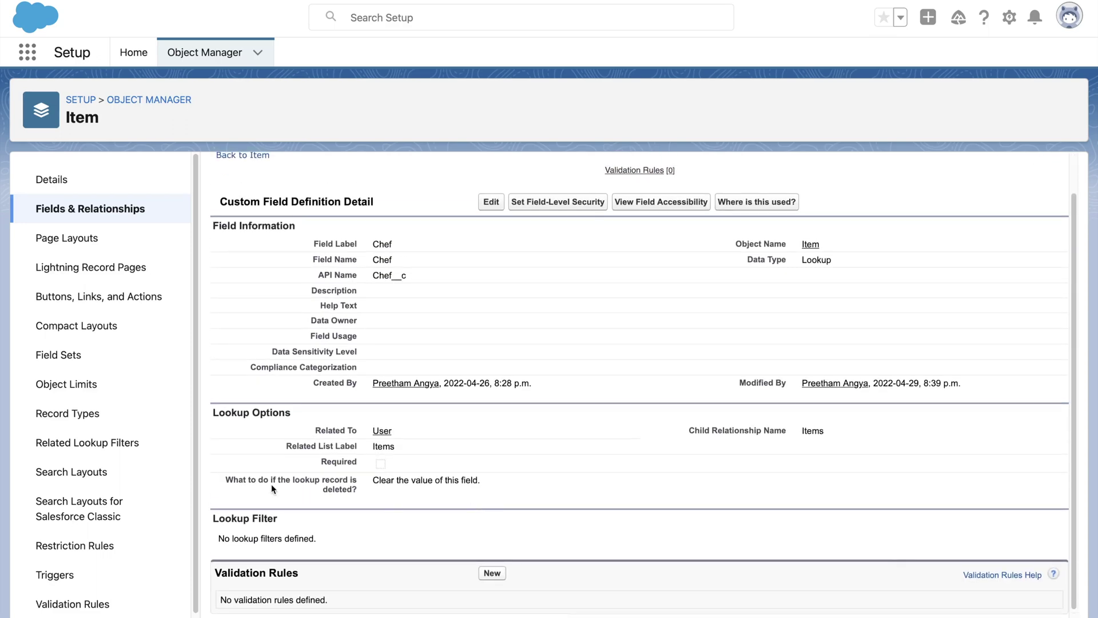
scroll(334, 467, "up", 3)
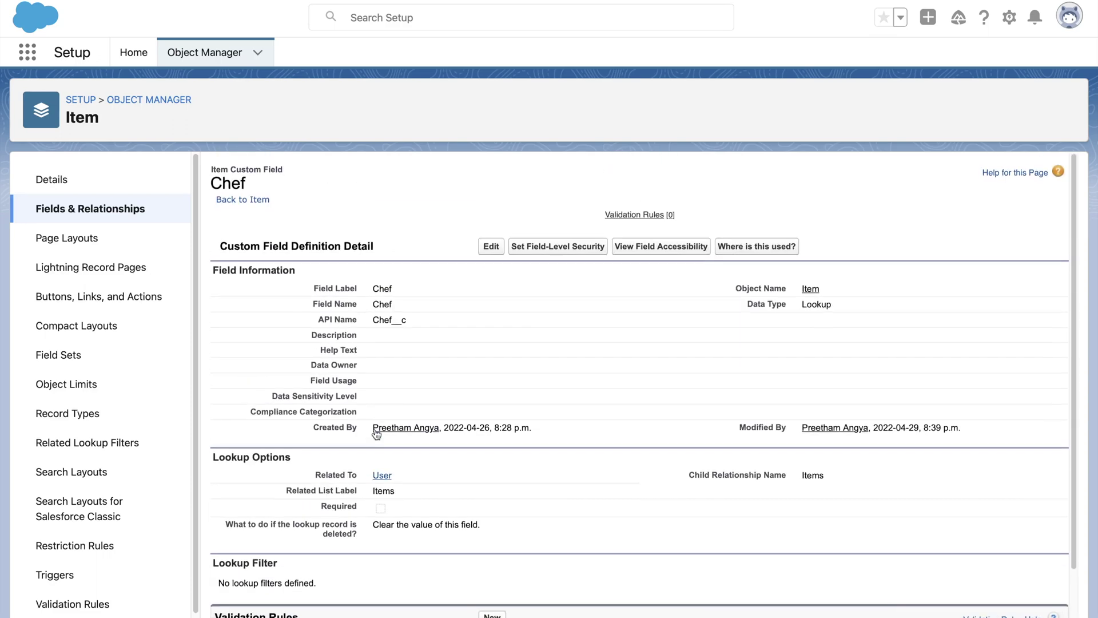
left_click(490, 245)
scroll(489, 366, "down", 1)
scroll(488, 366, "down", 2)
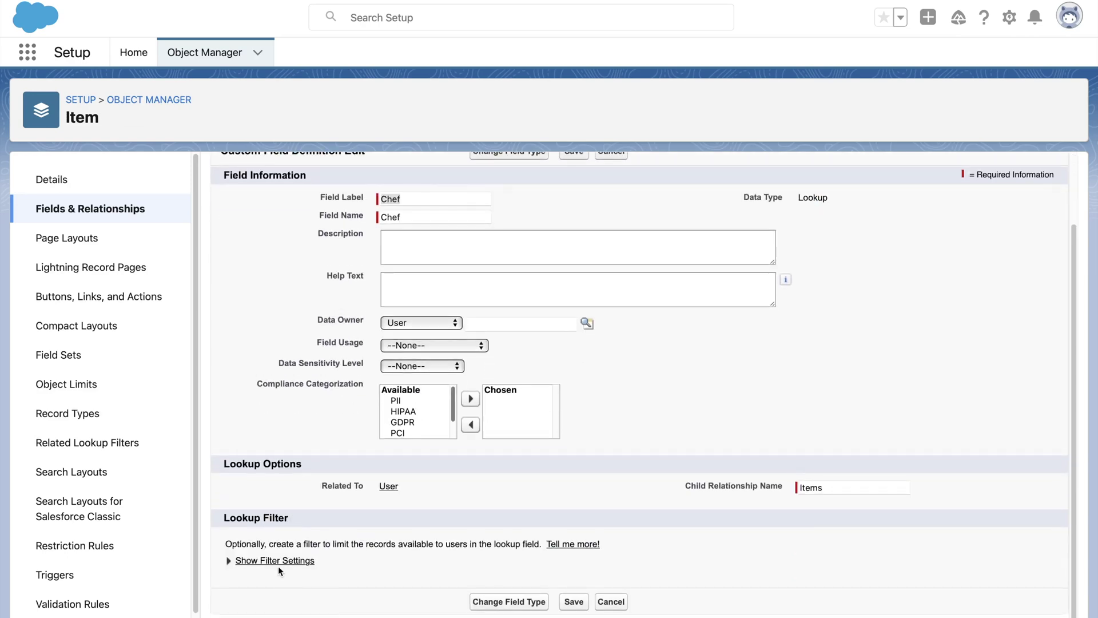
left_click(281, 561)
scroll(454, 332, "down", 5)
left_click(454, 331)
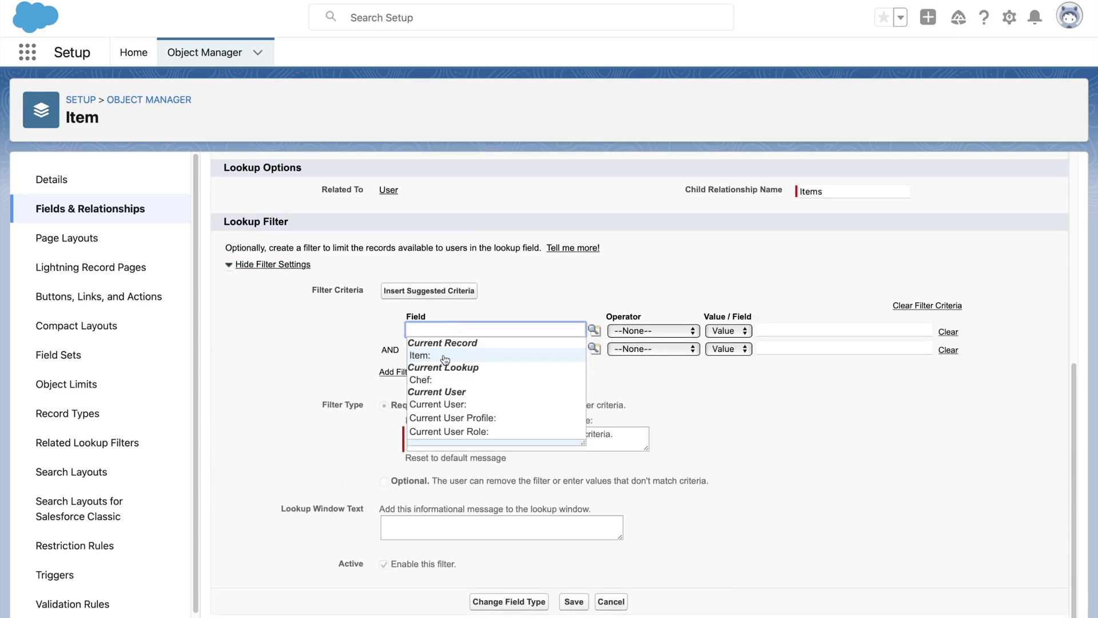
left_click(442, 379)
scroll(460, 429, "down", 5)
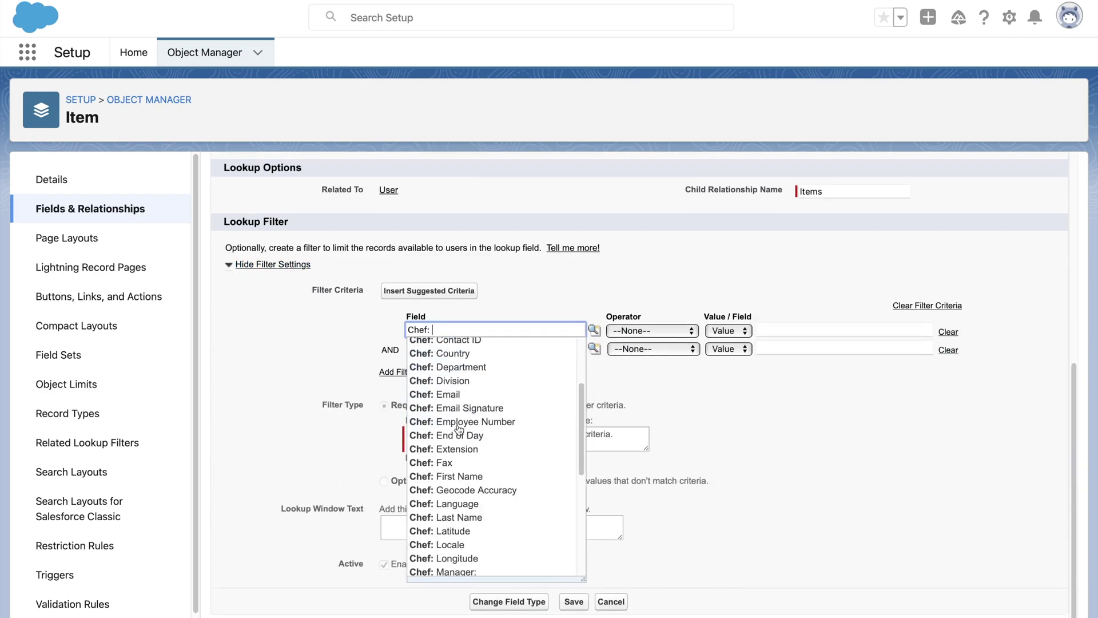
left_click(456, 448)
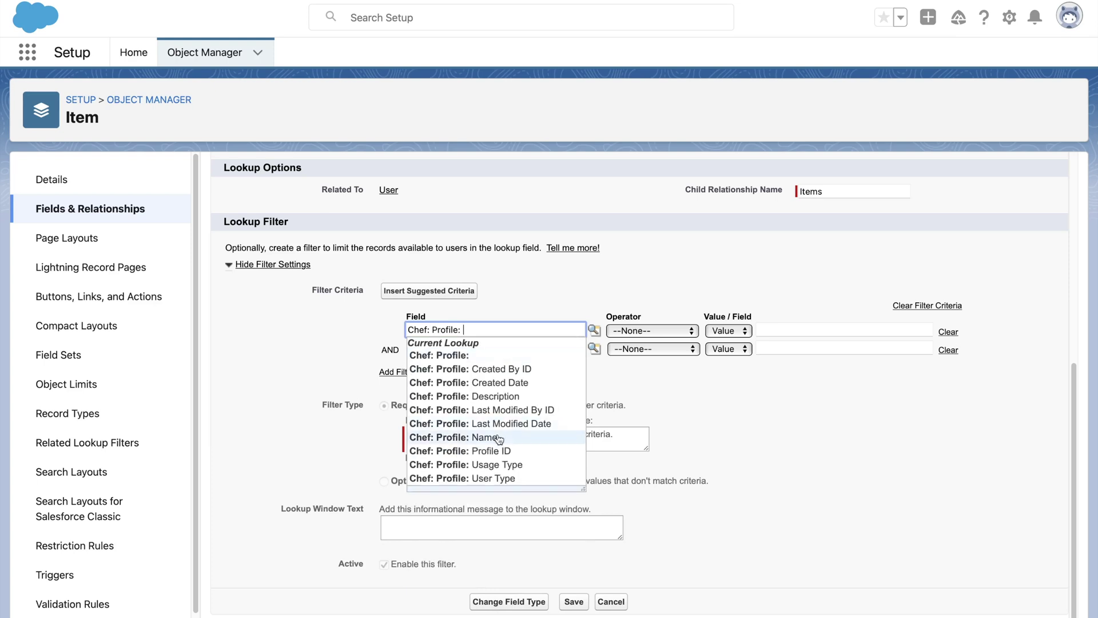
left_click(458, 437)
Make the filter equal 'Chef Profile' with error 'Selected user is not a chef', and save
left_click(635, 332)
left_click(631, 341)
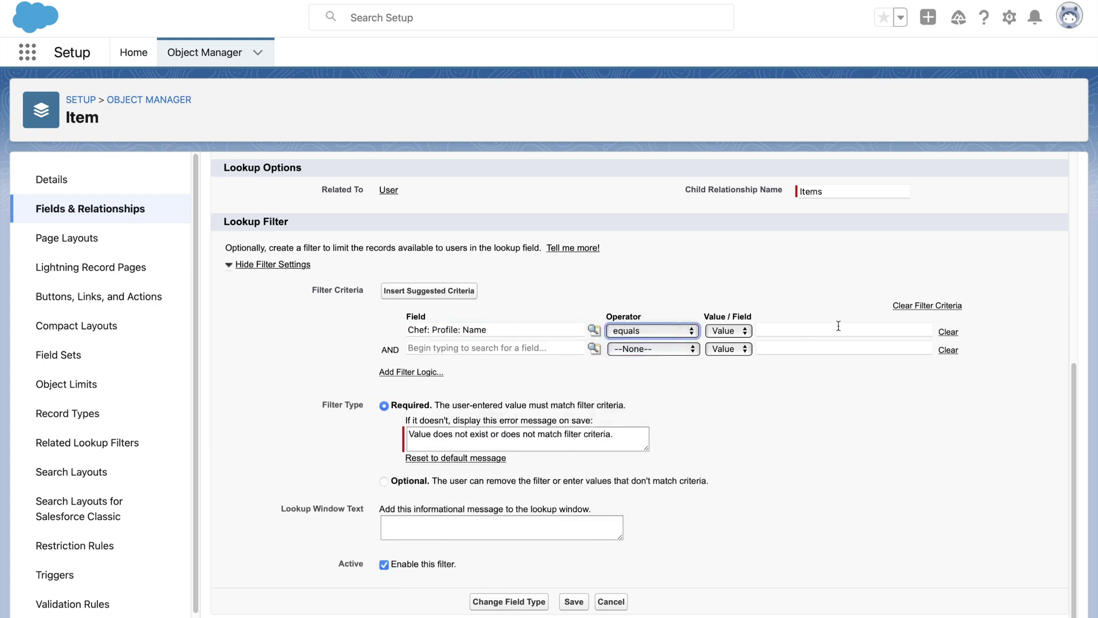
left_click(892, 329)
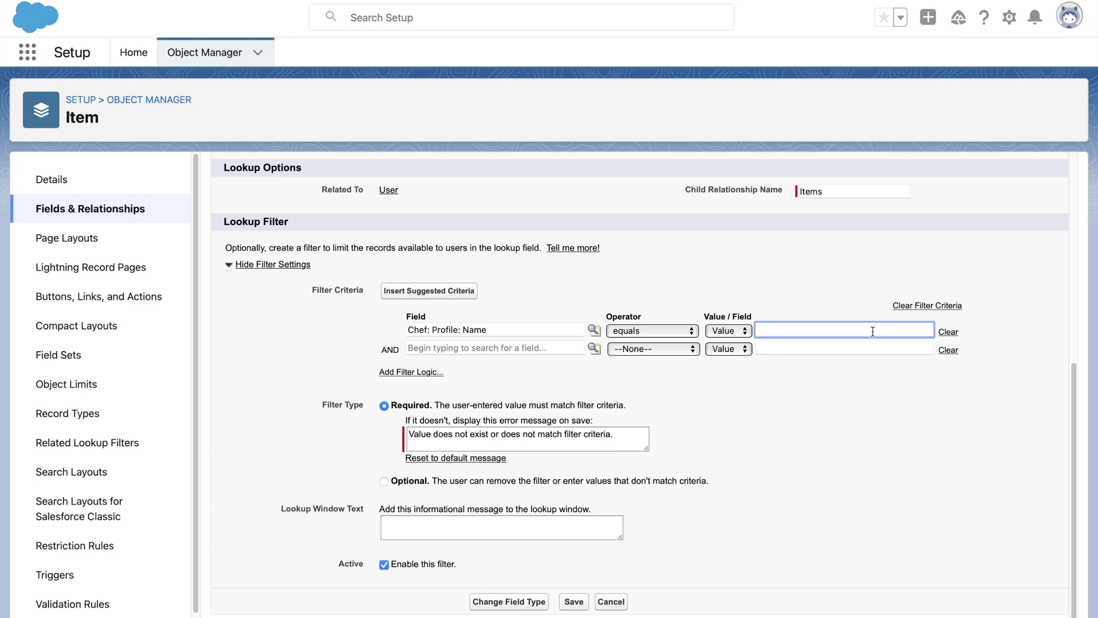
type("Chef Profile")
left_click(890, 402)
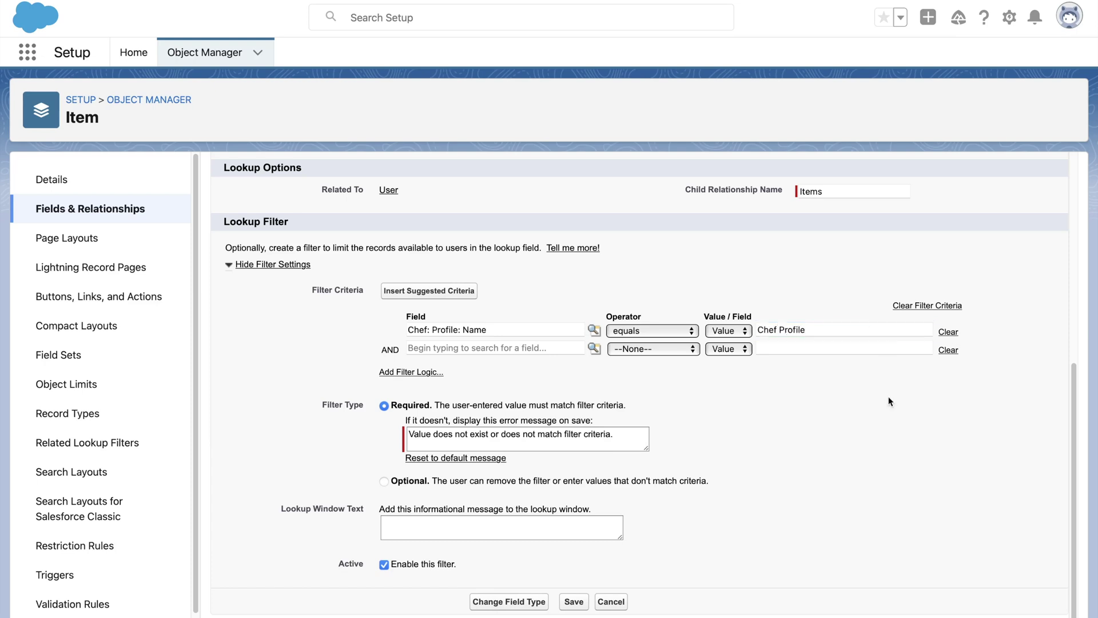
left_click_drag(597, 434, 383, 435)
type("Selected user is not a chef")
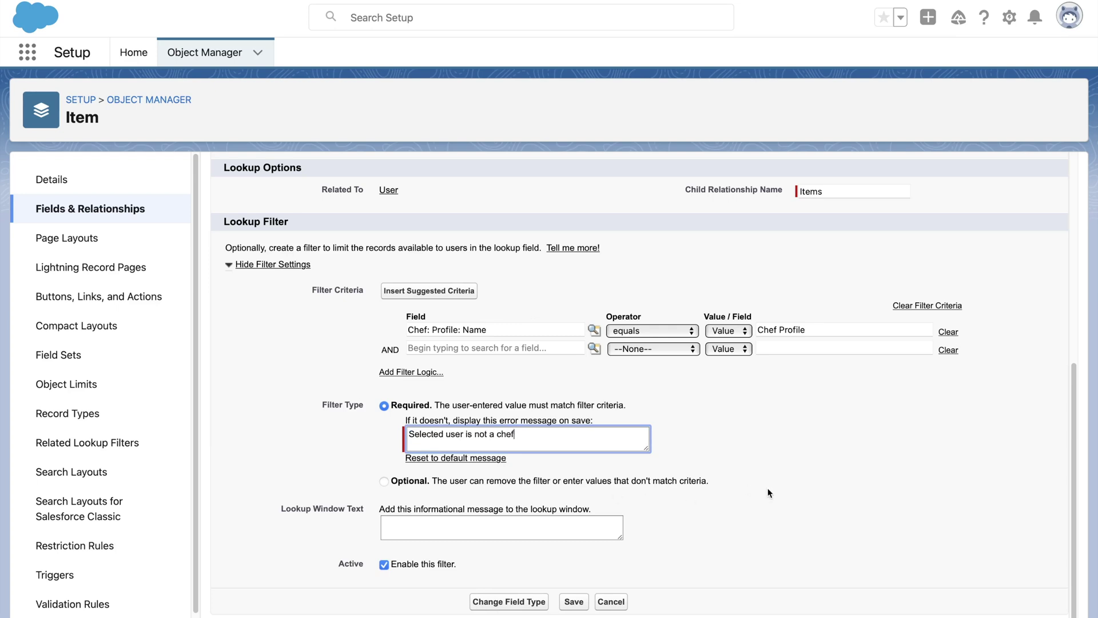
left_click(574, 601)
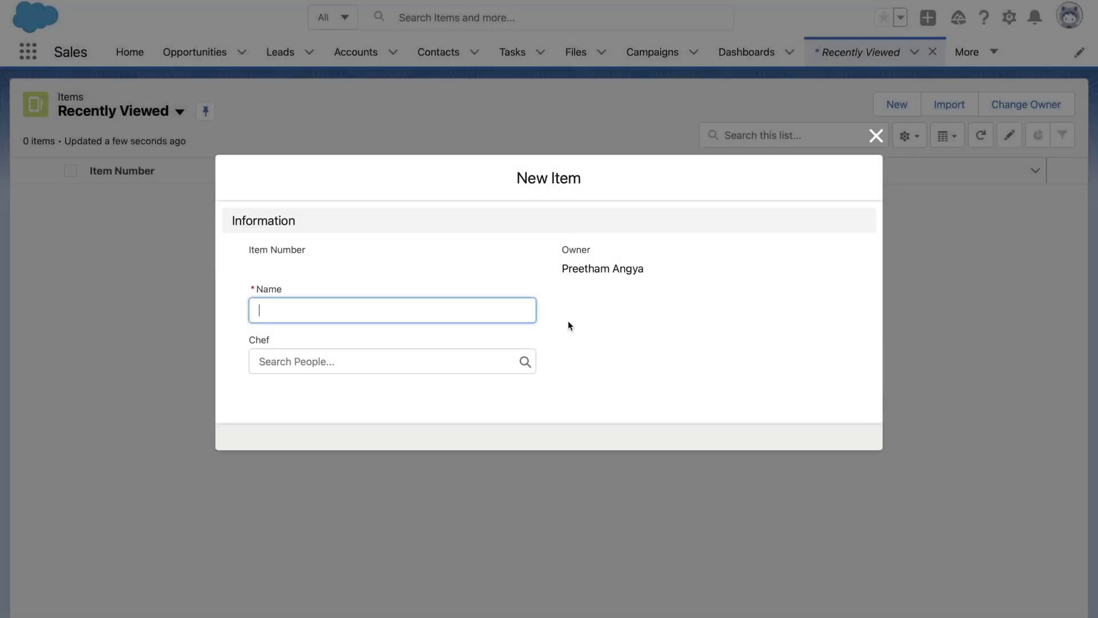
Try the Chef lookup on the new Item: pick a recent user, clear it, then type a user name
left_click(354, 365)
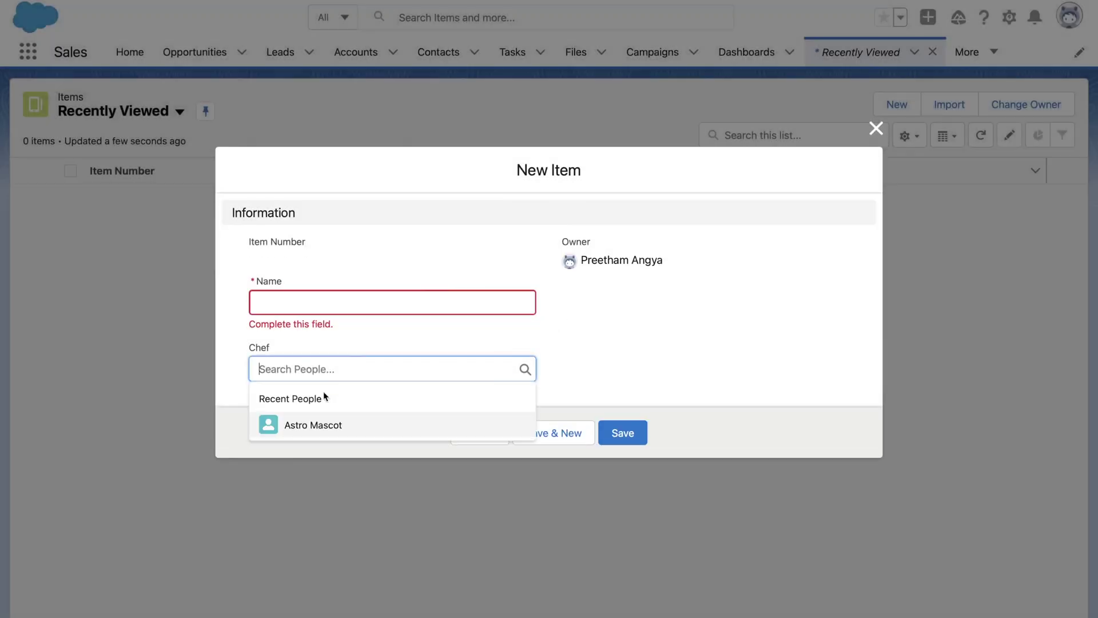
left_click(291, 430)
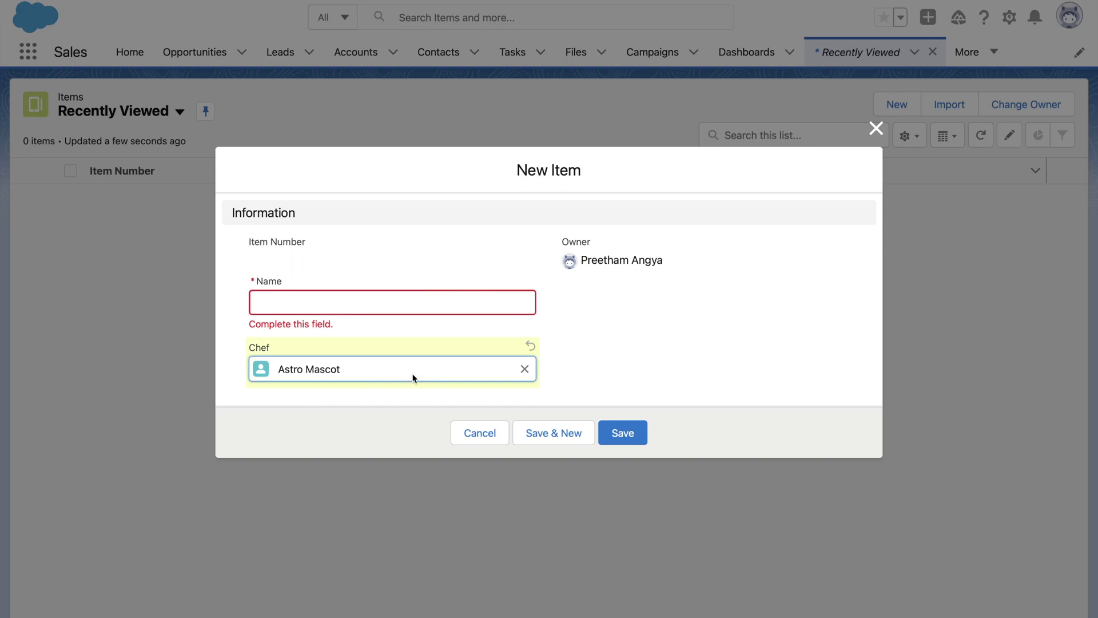
left_click(525, 369)
type("Integra")
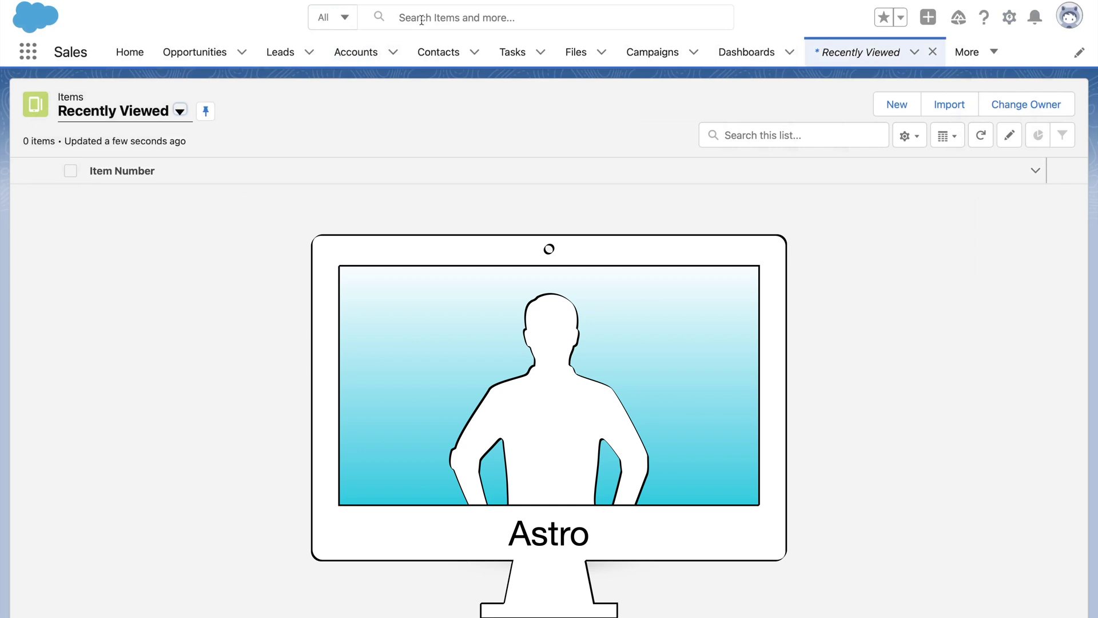
Search all records for 'Special' and open menu M-0008 to check its Quick Update section
left_click(422, 20)
type("Special")
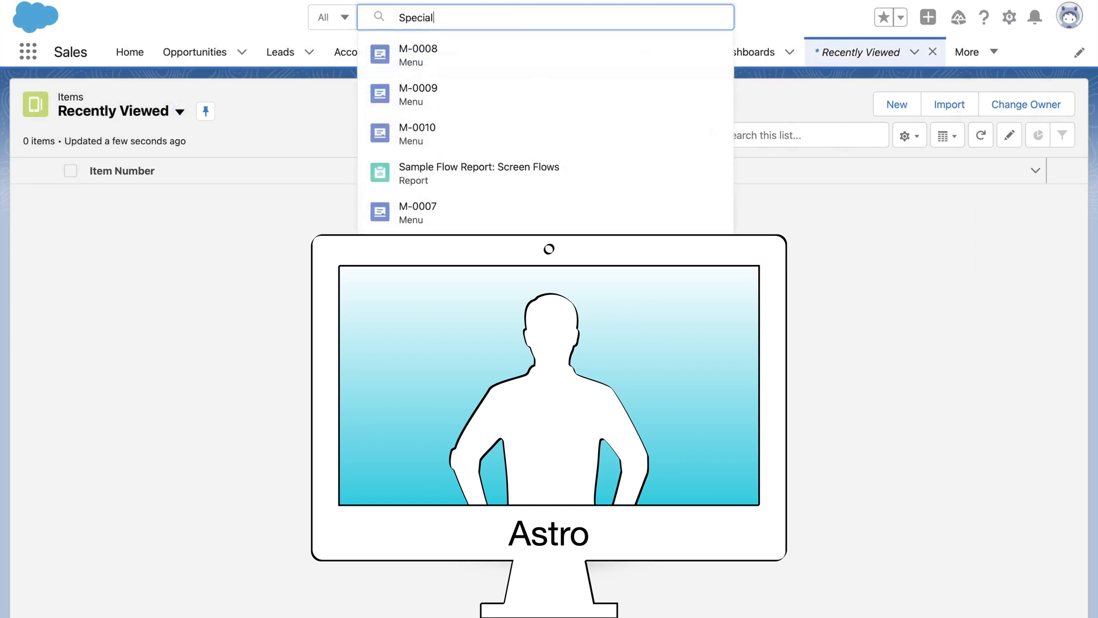
key("Return")
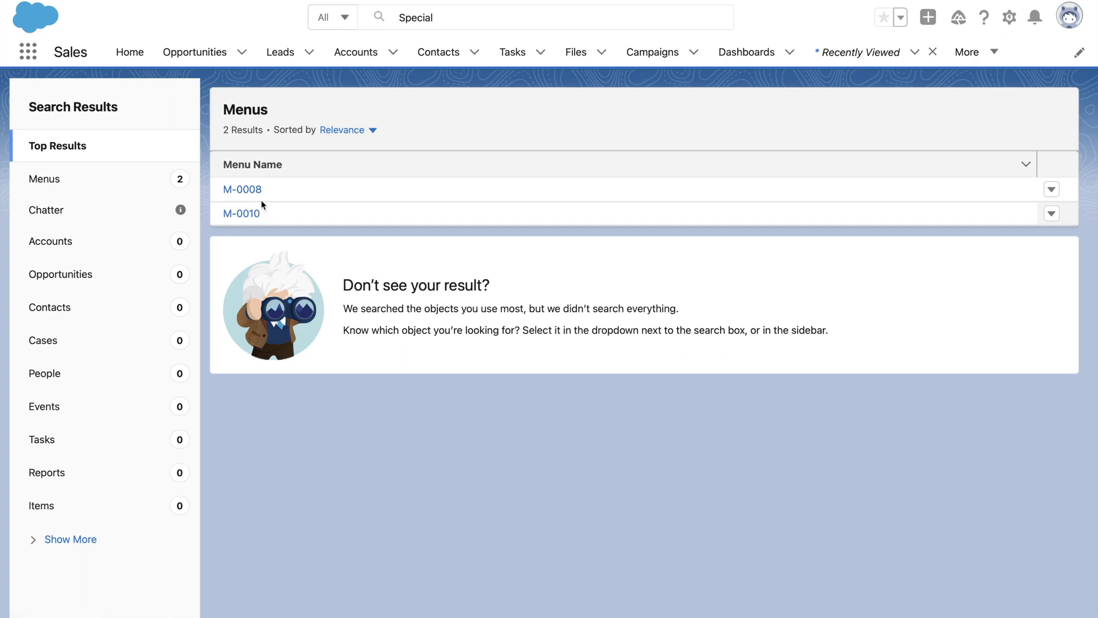
left_click(255, 189)
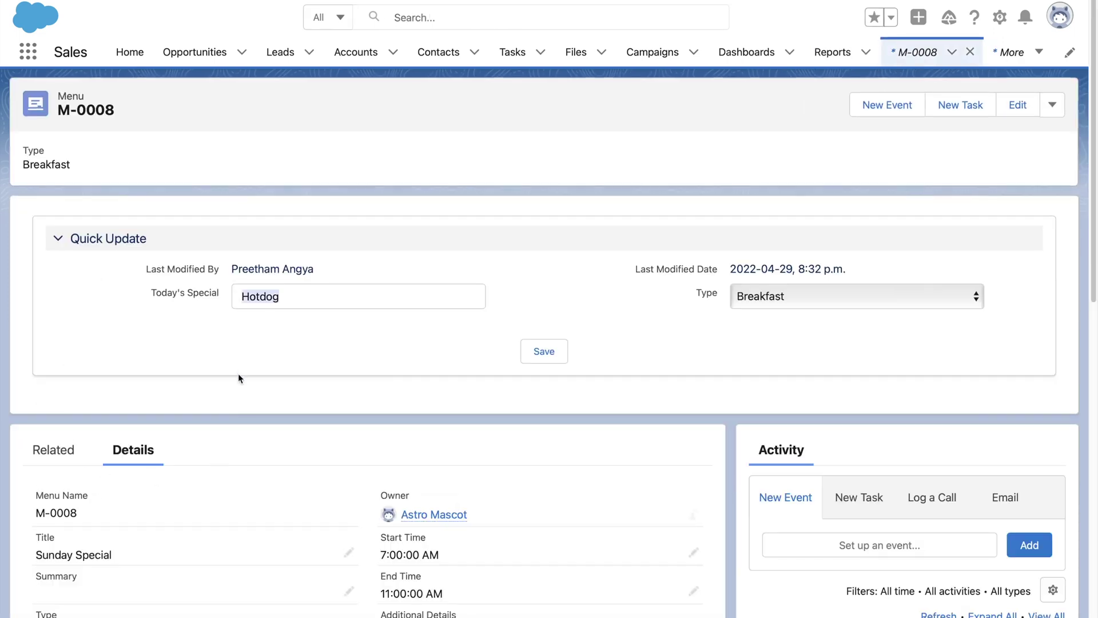
scroll(238, 373, "down", 3)
scroll(238, 373, "up", 3)
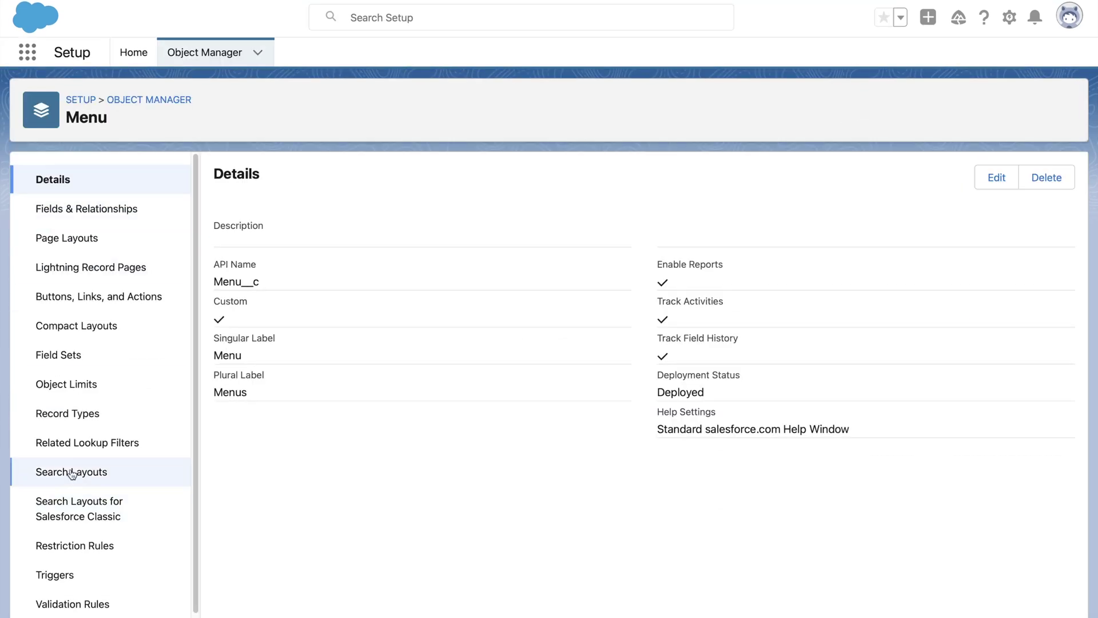
Edit the Menu Default Layout search layout to add Title and Type beside Menu Name, and save
left_click(71, 470)
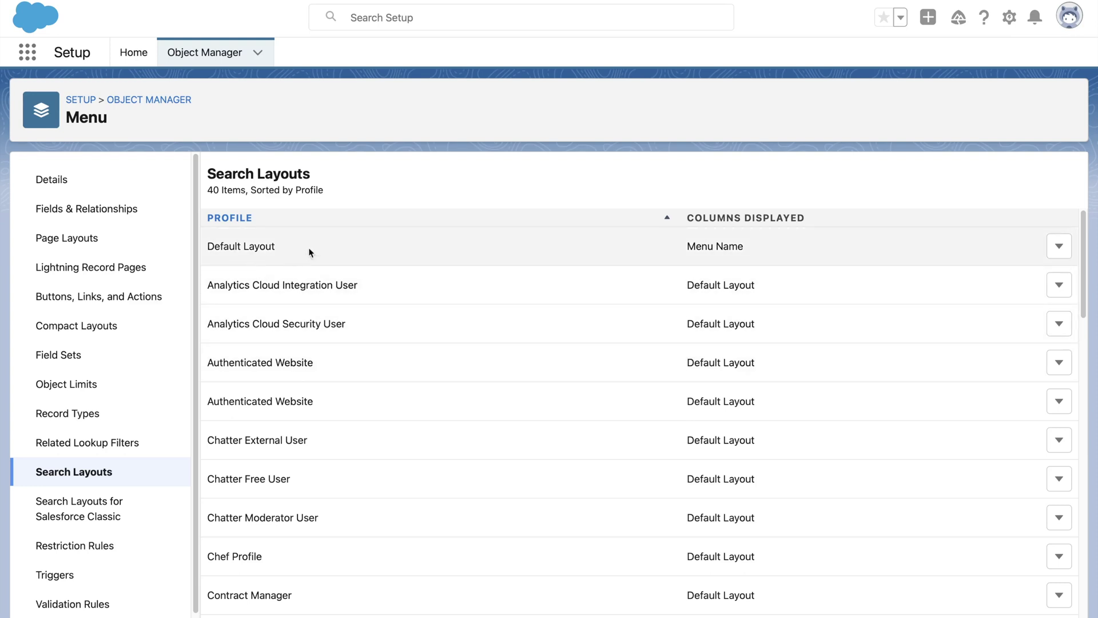
left_click(1059, 247)
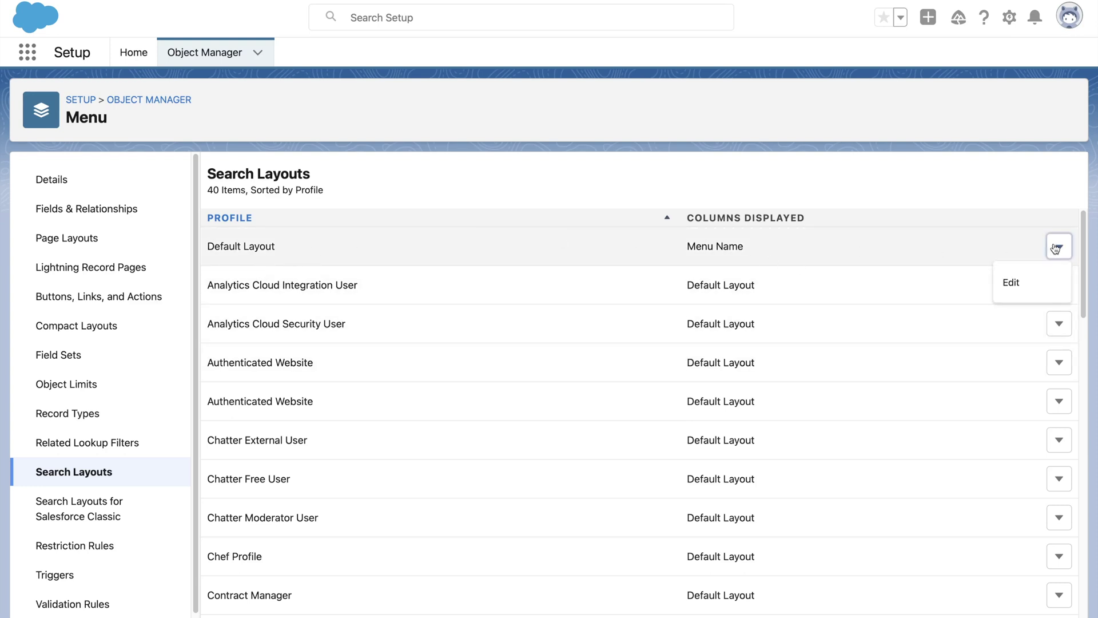
left_click(1018, 283)
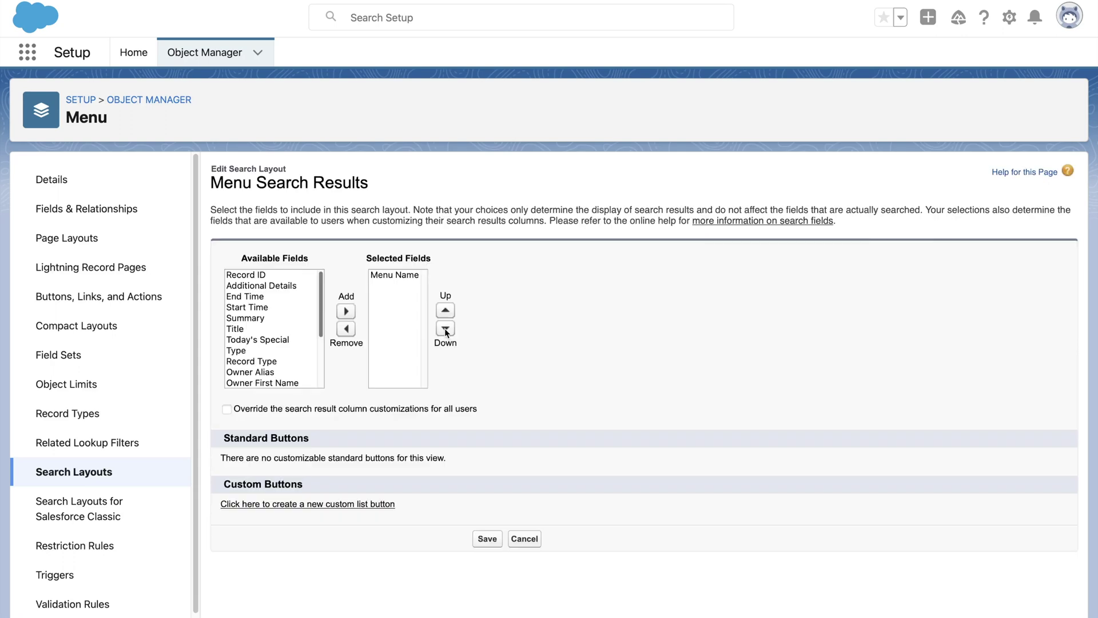
left_click(258, 331)
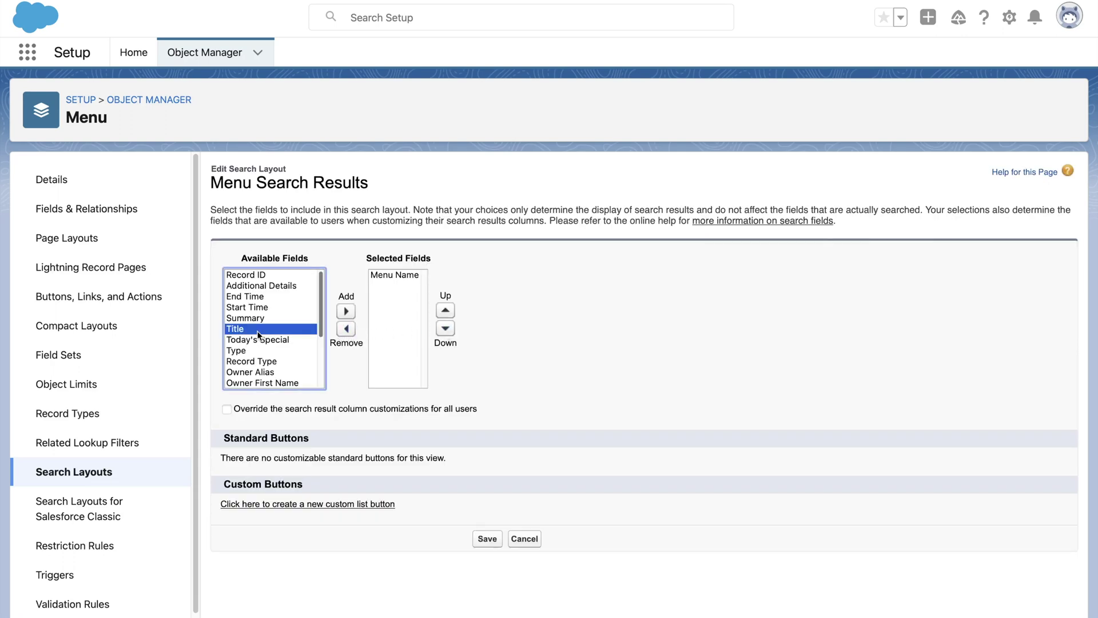
left_click(247, 351, "super")
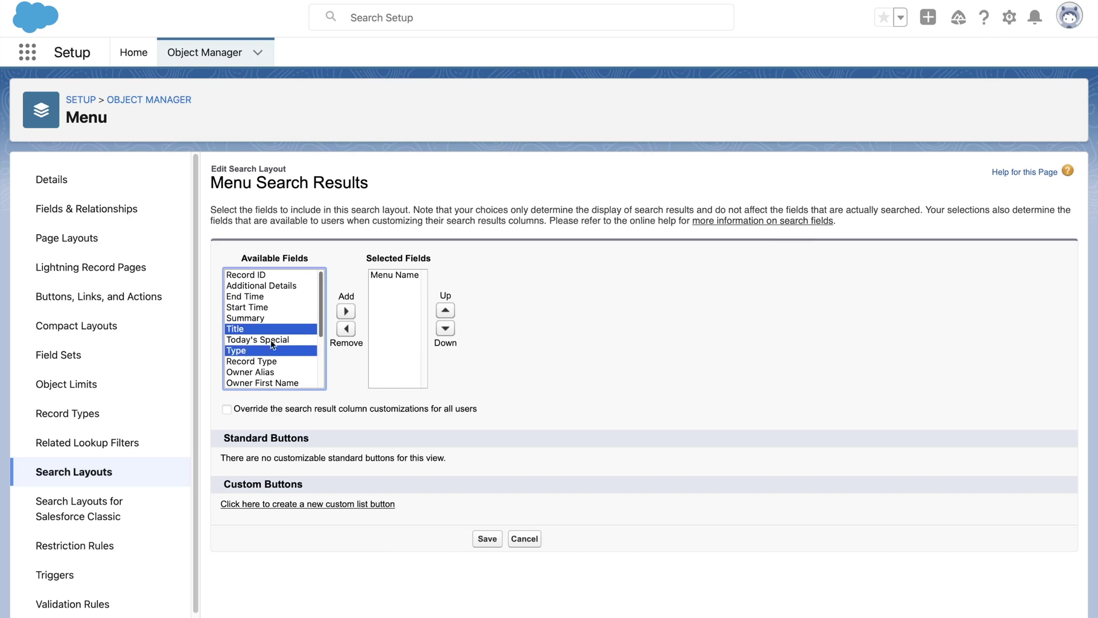
left_click(345, 311)
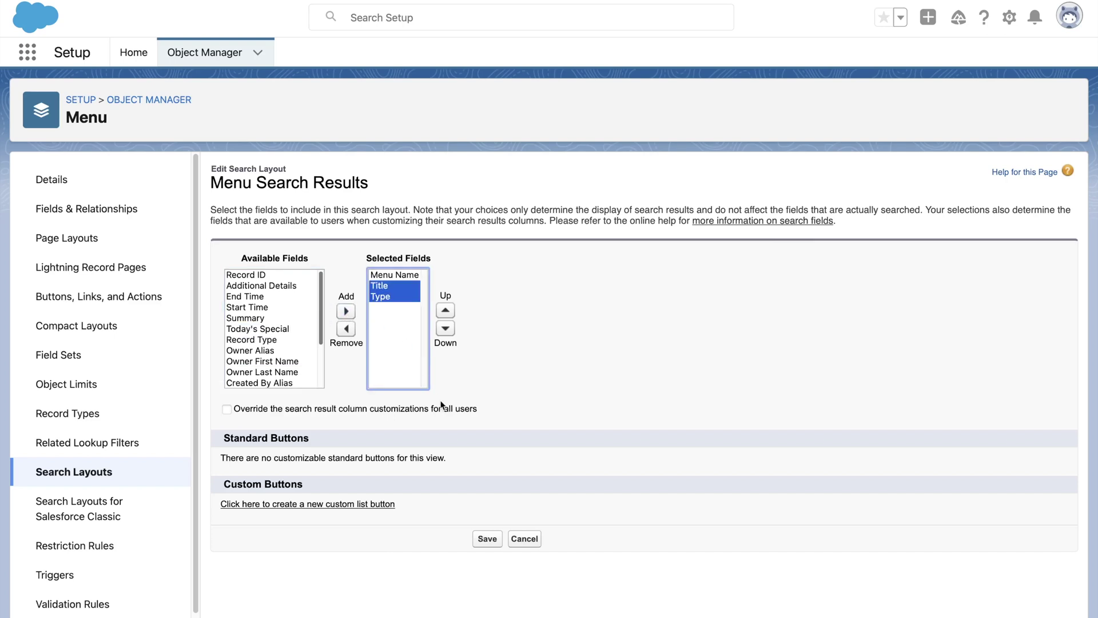
left_click(479, 540)
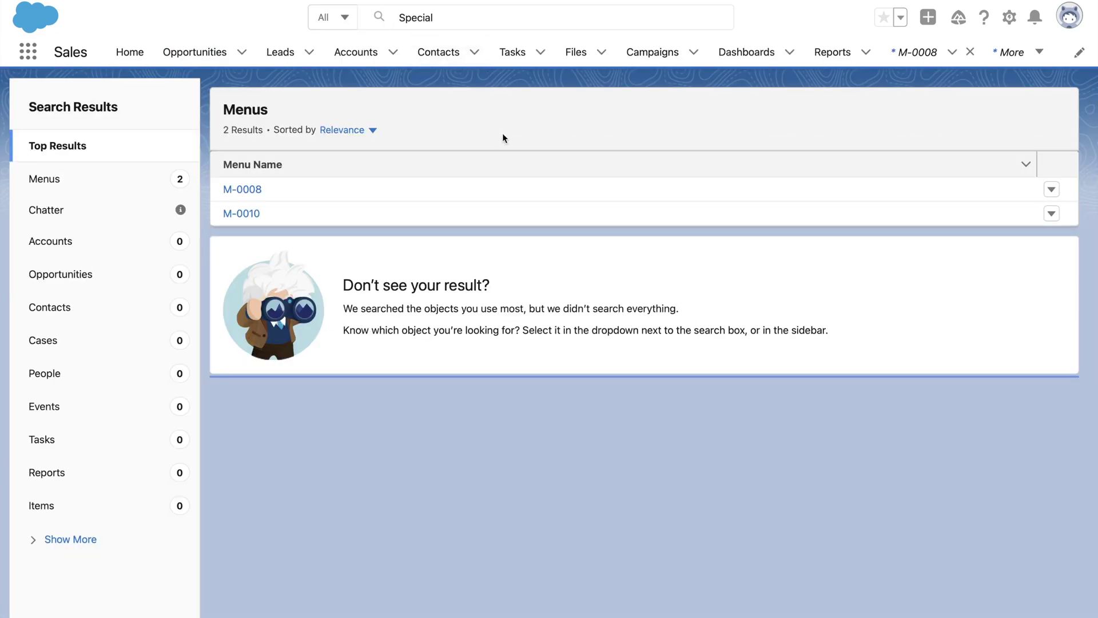
Reload the 'Special' search results to show the new Title and Type columns
key("super+r")
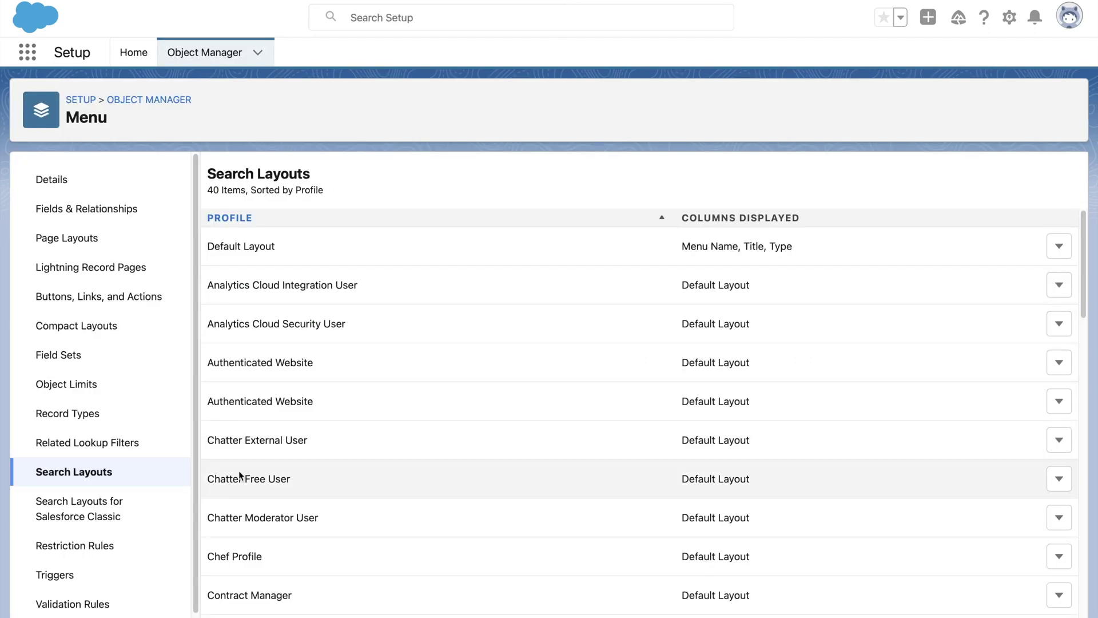
Open the Menu object's Search Layouts for Salesforce Classic page
left_click(92, 512)
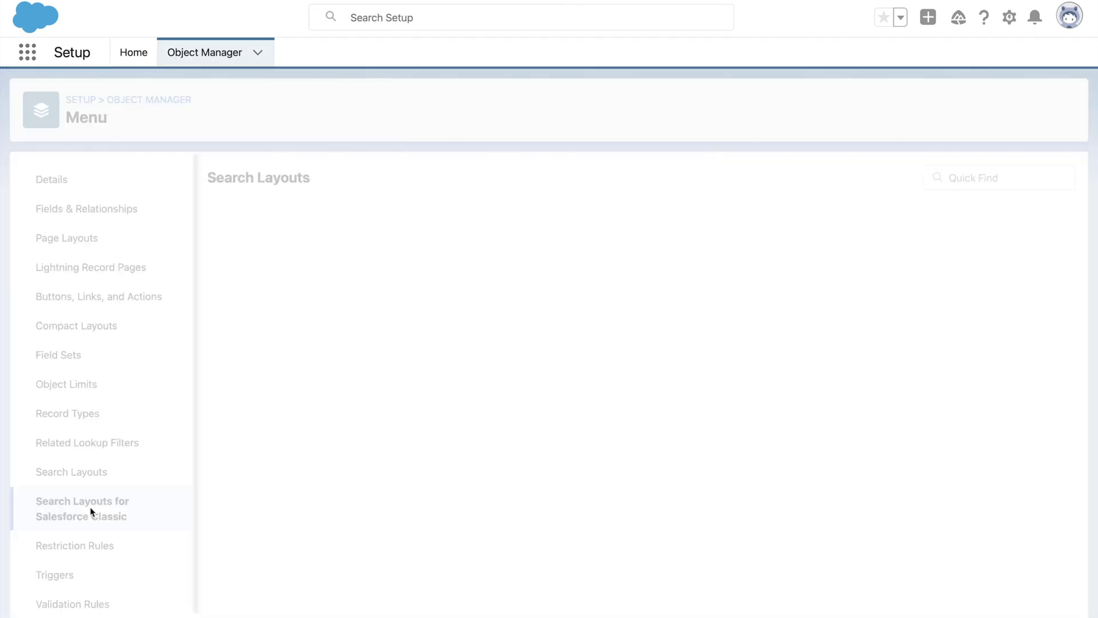